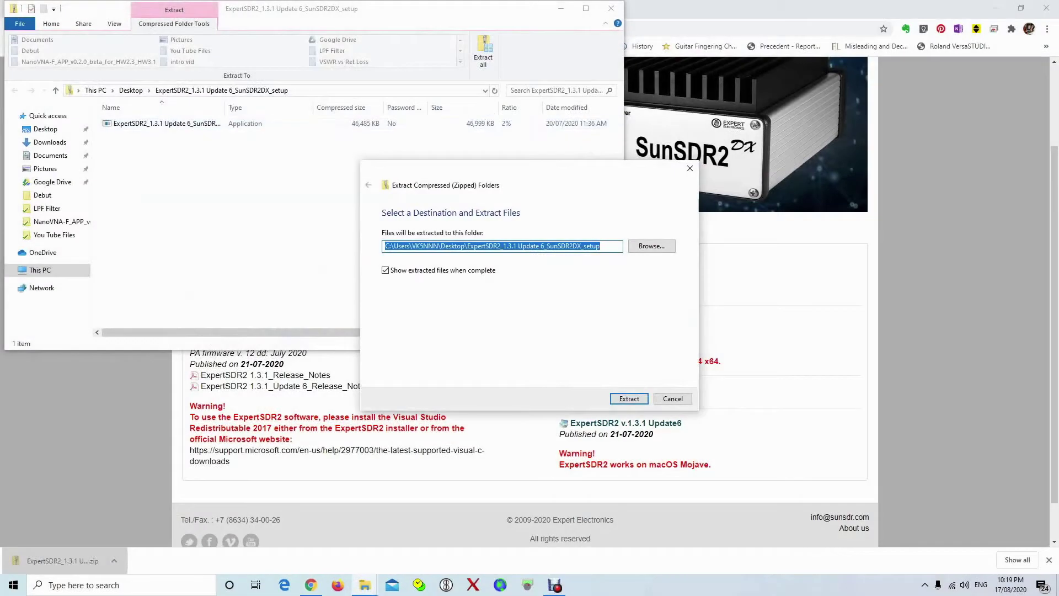
Extract the ExpertSDR2 setup archive to the proposed Desktop folder and run the extracted installer despite the SmartScreen block
key("Return")
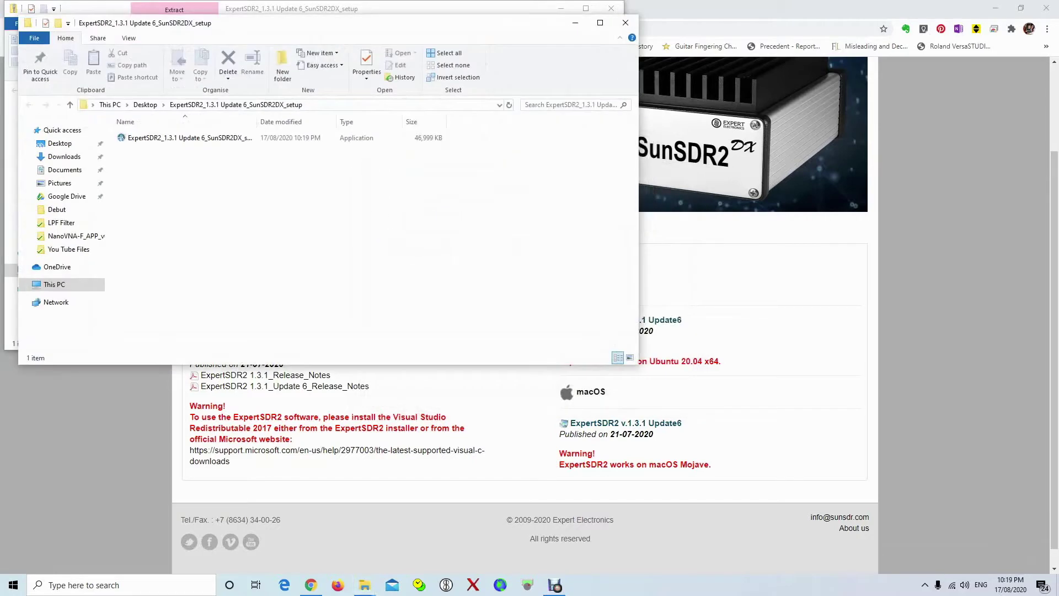
left_click(182, 137)
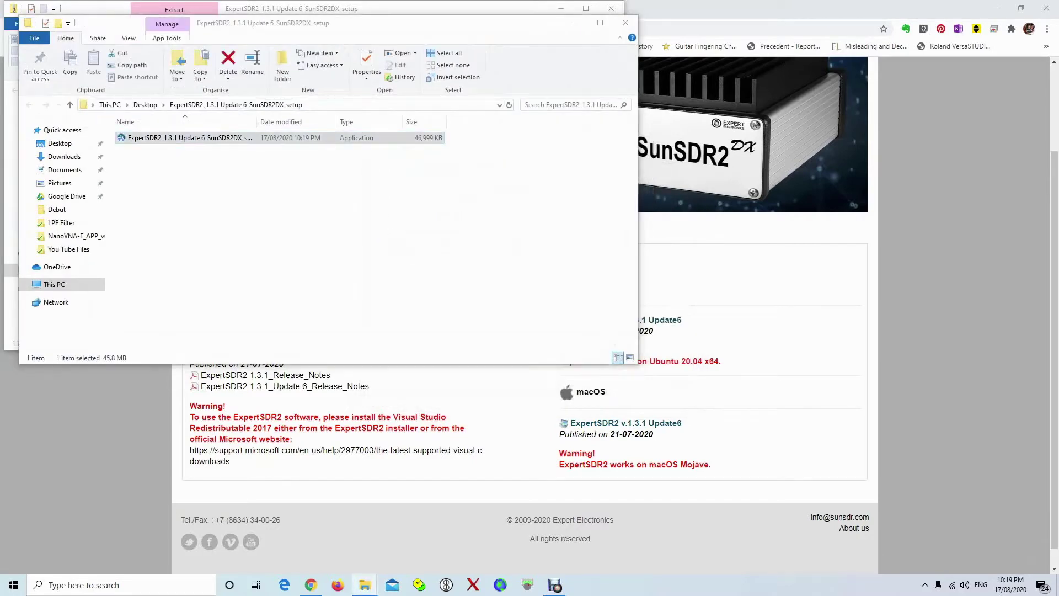
left_click(412, 211)
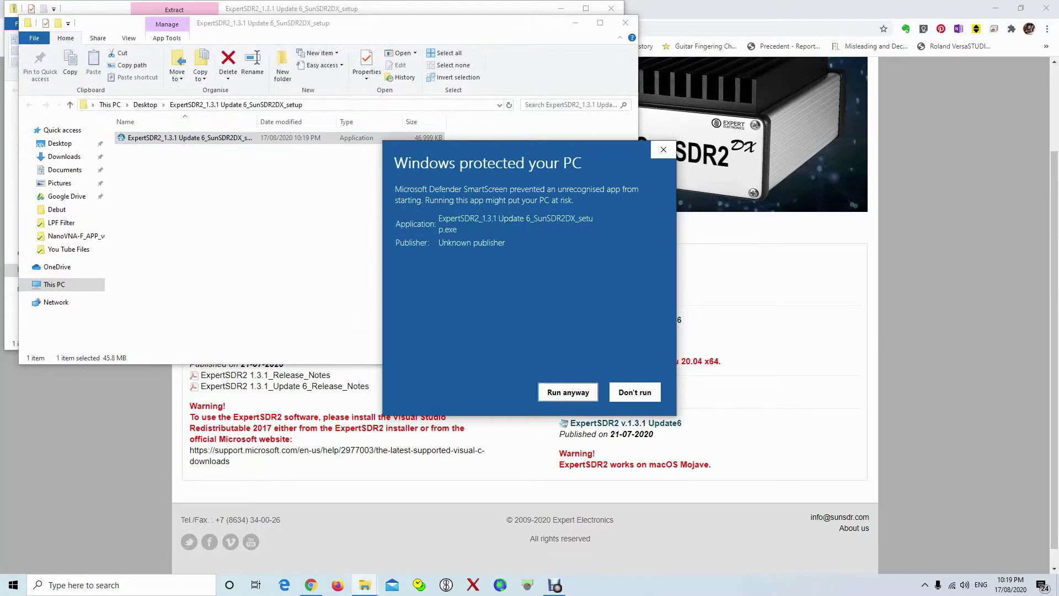
left_click(564, 392)
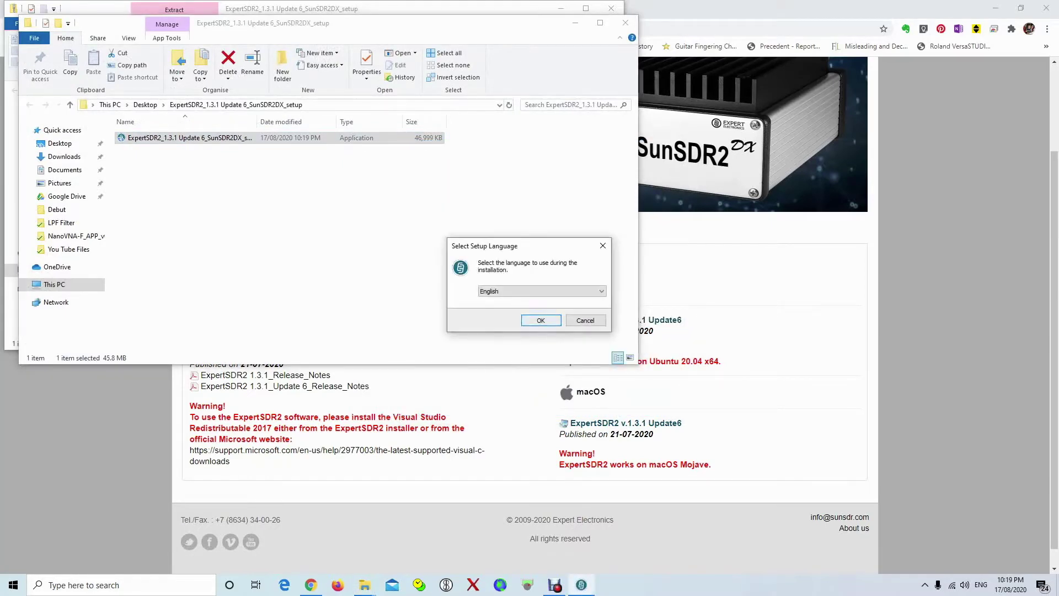
Install ExpertSDR2 SunSDR2DX in English, accepting the license agreement and keeping the default folder, with no desktop shortcut
left_click(541, 320)
left_click(417, 346)
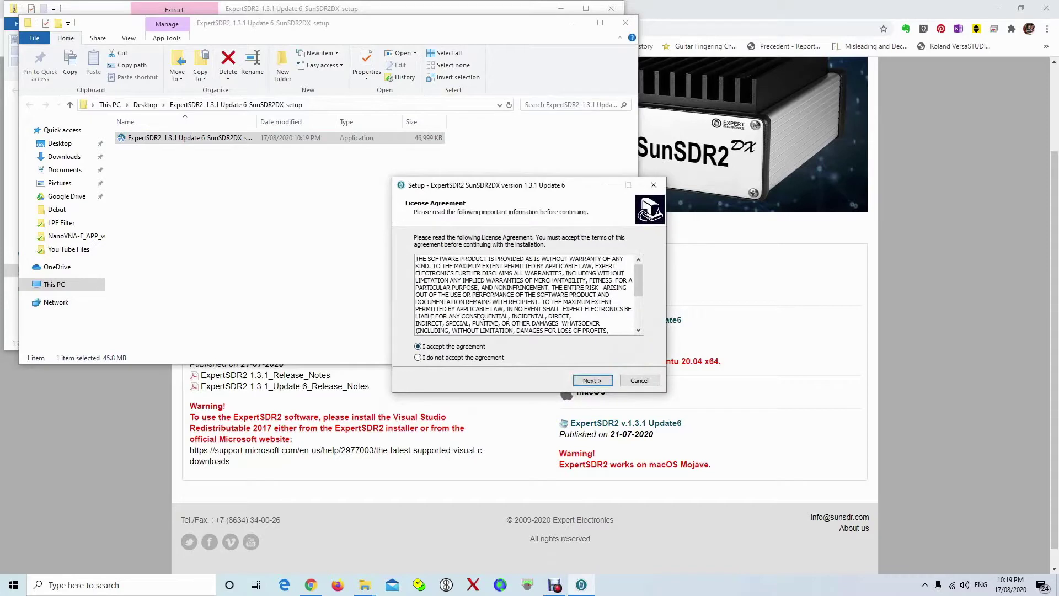
left_click(592, 380)
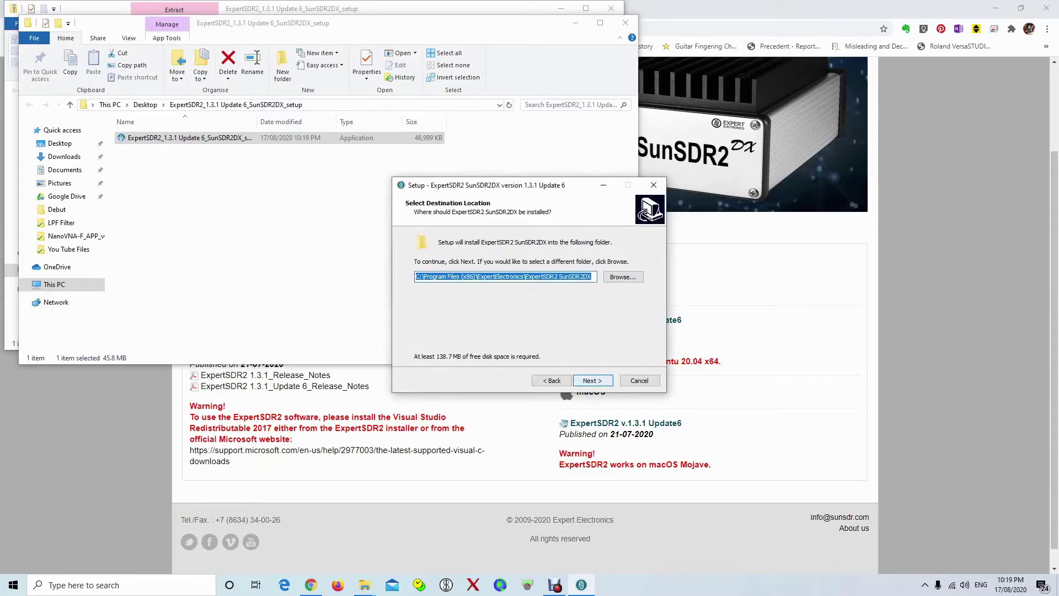
key("Return")
key("Return")
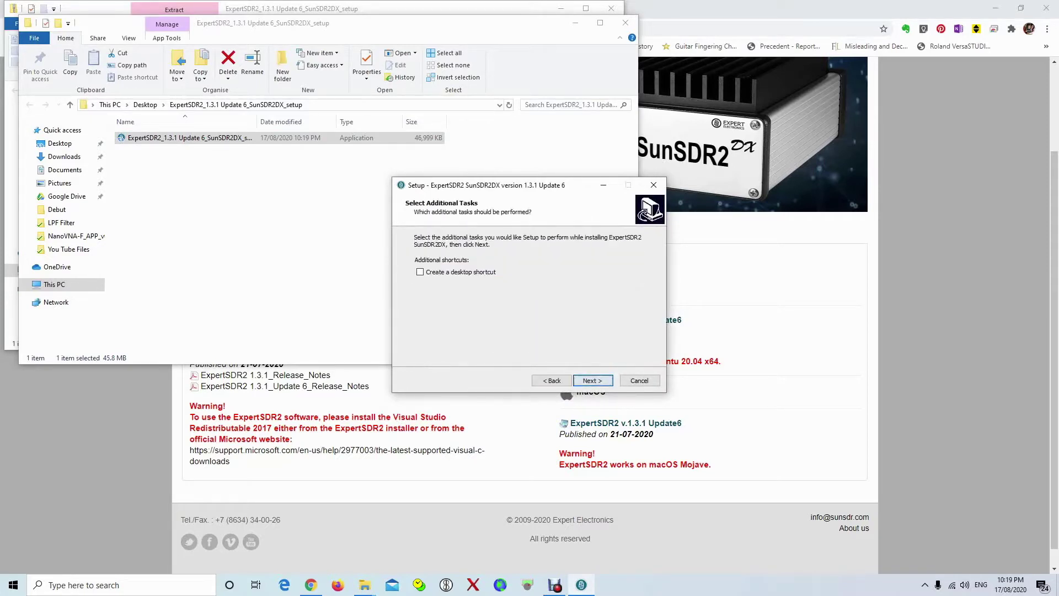
key("Return")
key("Return")
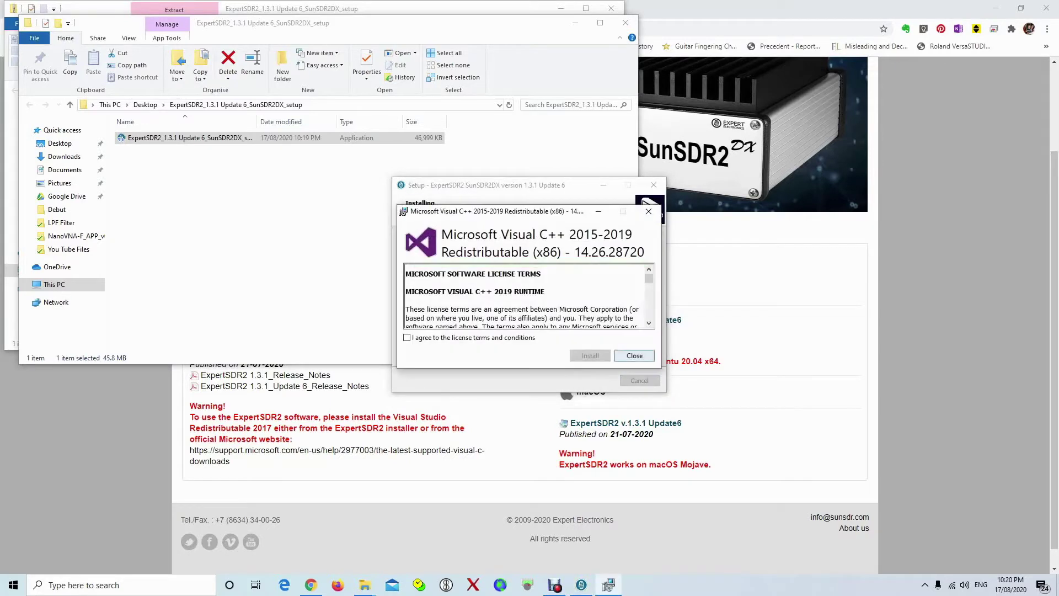
Cancel the bundled Microsoft Visual C++ 2015-2019 Redistributable setup and finish the ExpertSDR2 wizard with launching enabled
left_click(635, 355)
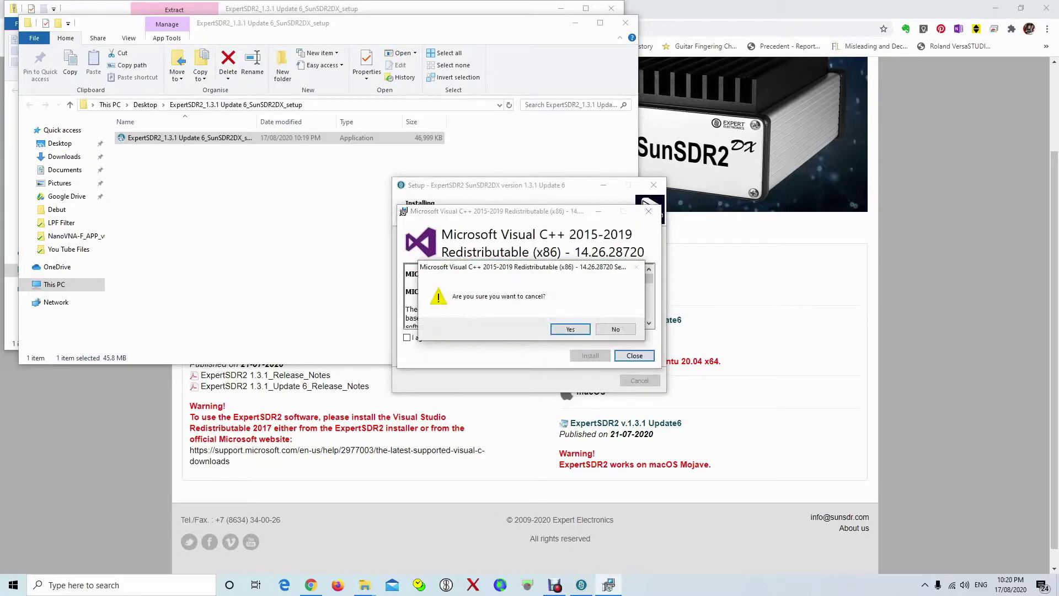
key("Return")
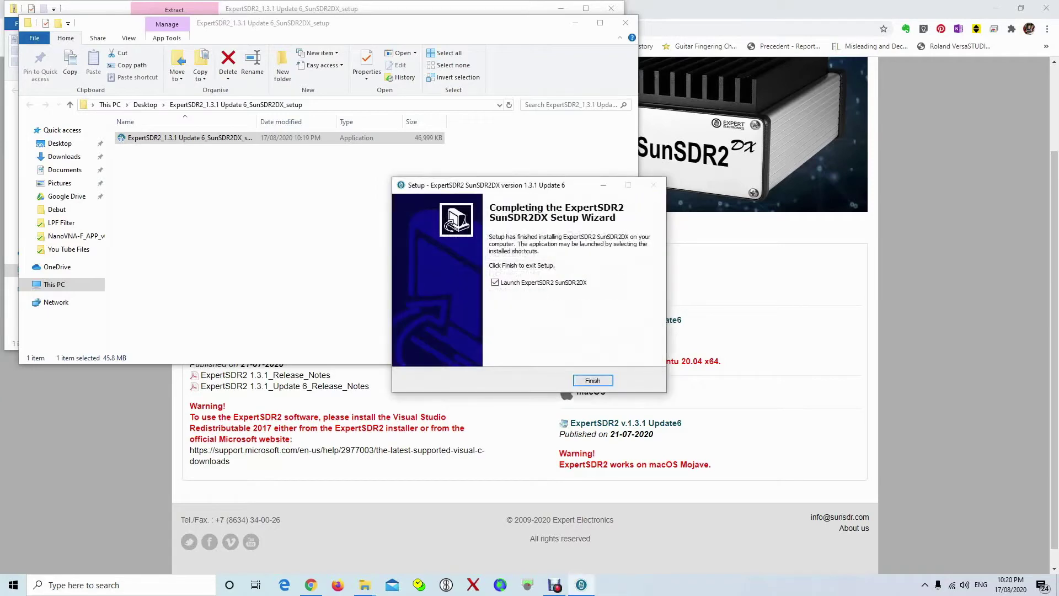
key("Return")
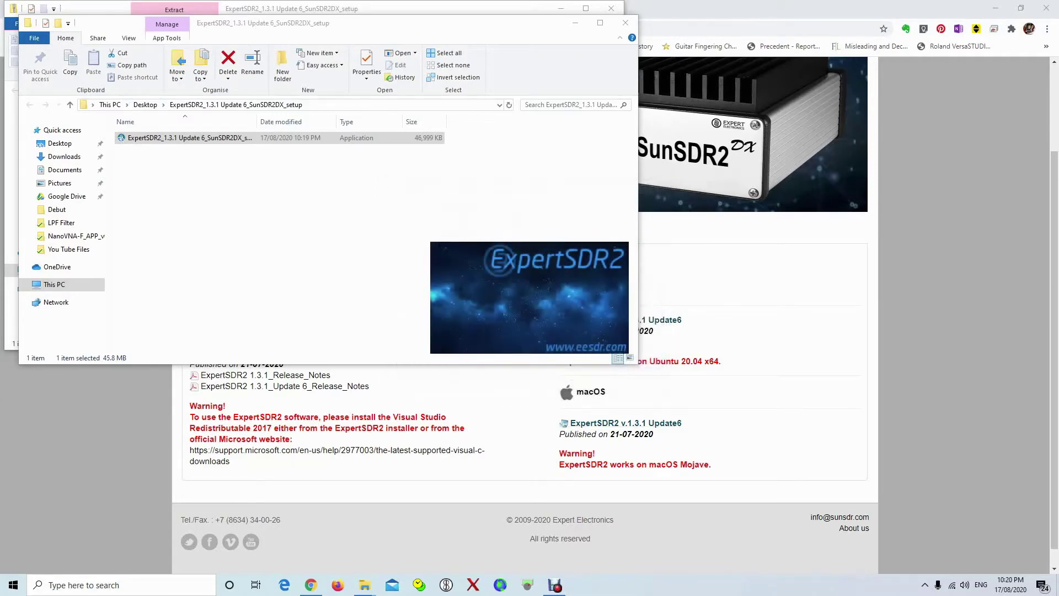
Close both ExpertSDR2 setup folder windows and switch to SunSDR Setup Guide.pdf in the browser
left_click(625, 23)
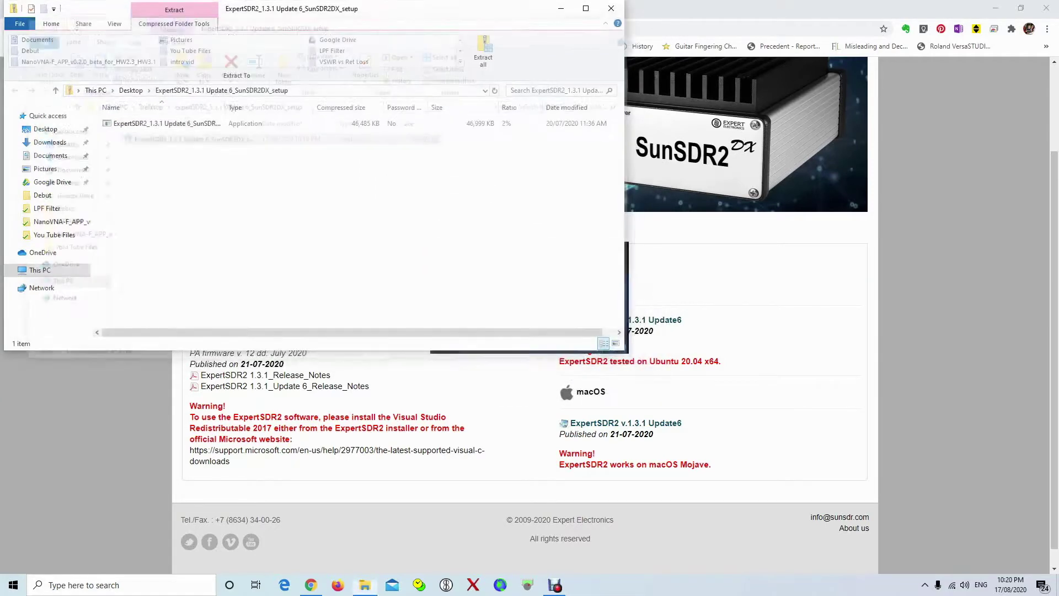
left_click(611, 9)
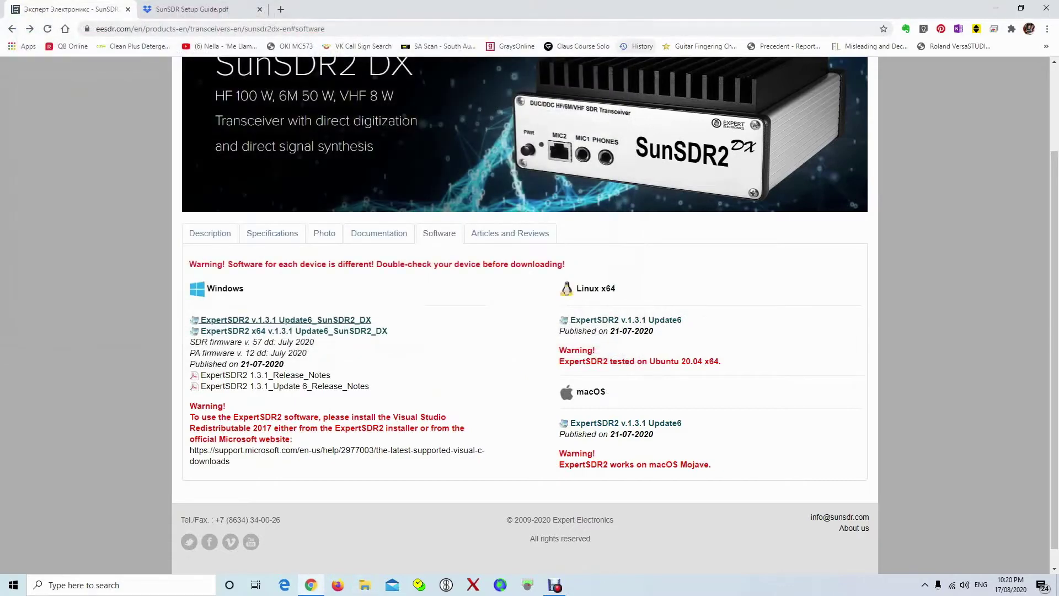
left_click(242, 9)
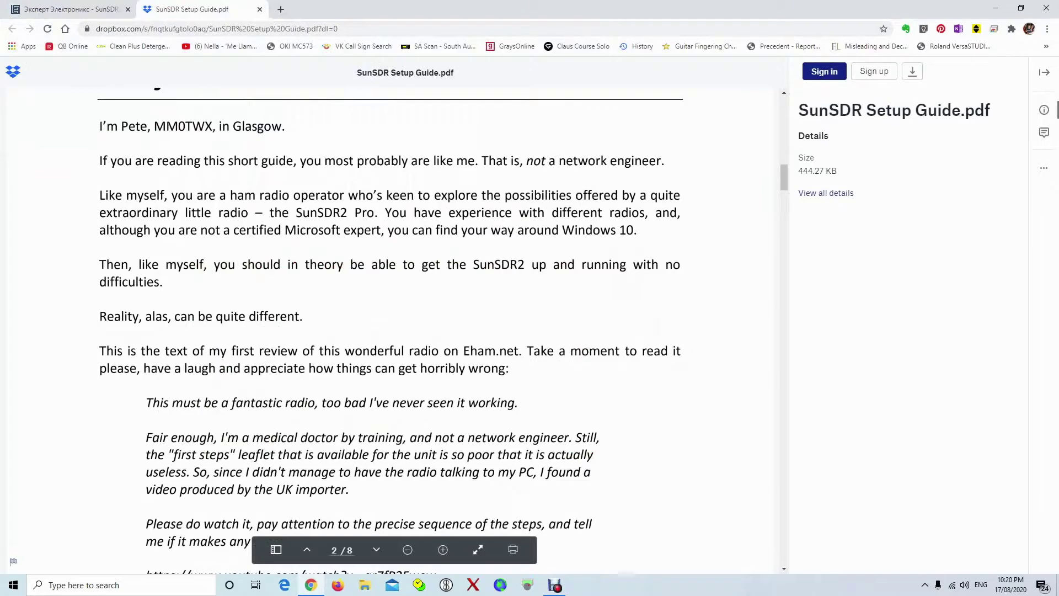
Read through the guide's introduction, including the author's review, the deep reset steps and the advice on printing the notes
scroll(389, 331, "down", 4)
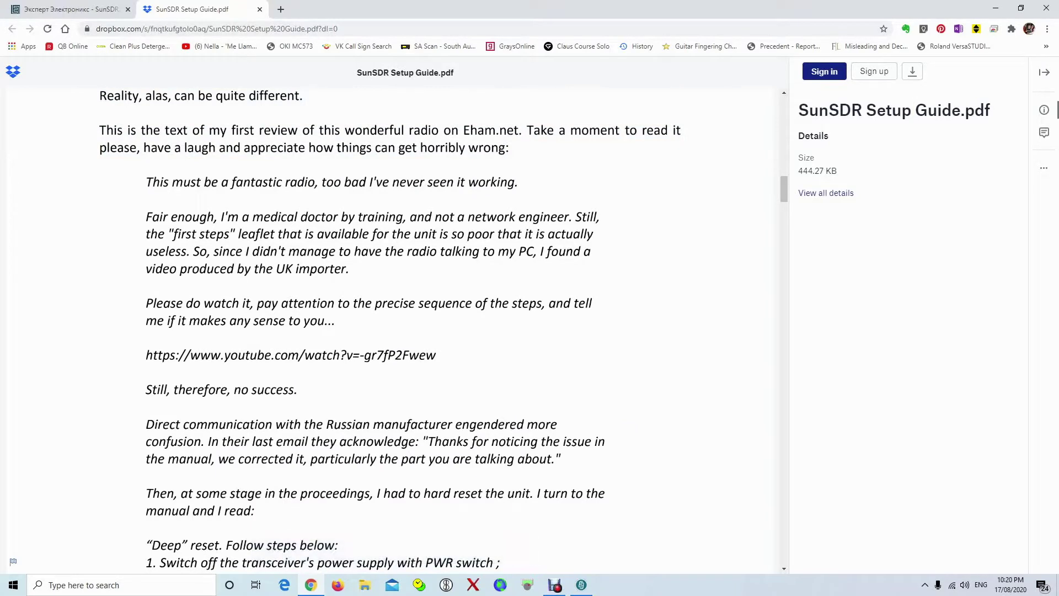
scroll(386, 331, "down", 2)
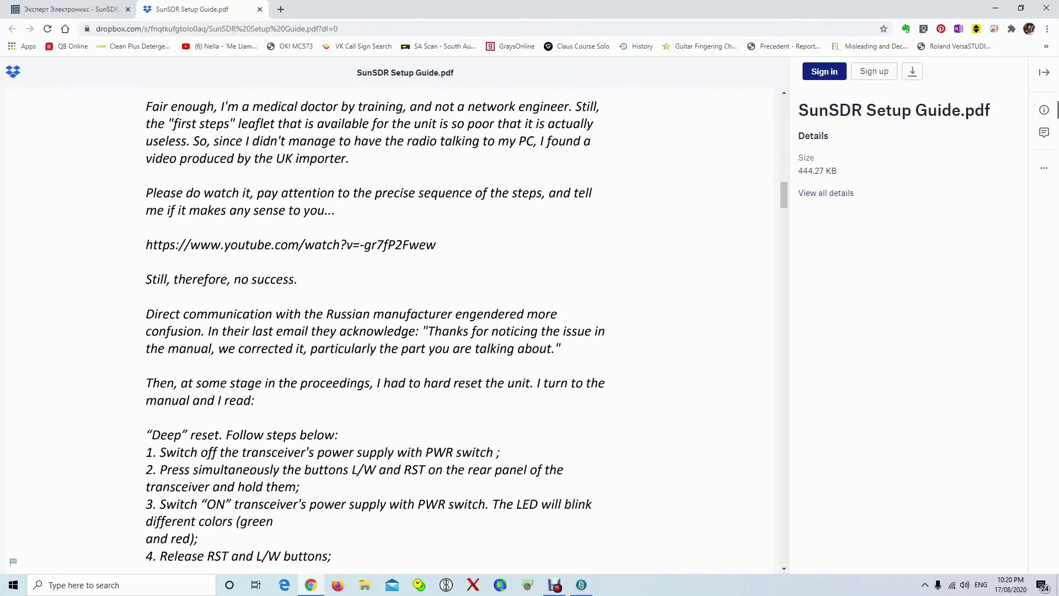
scroll(386, 303, "down", 3)
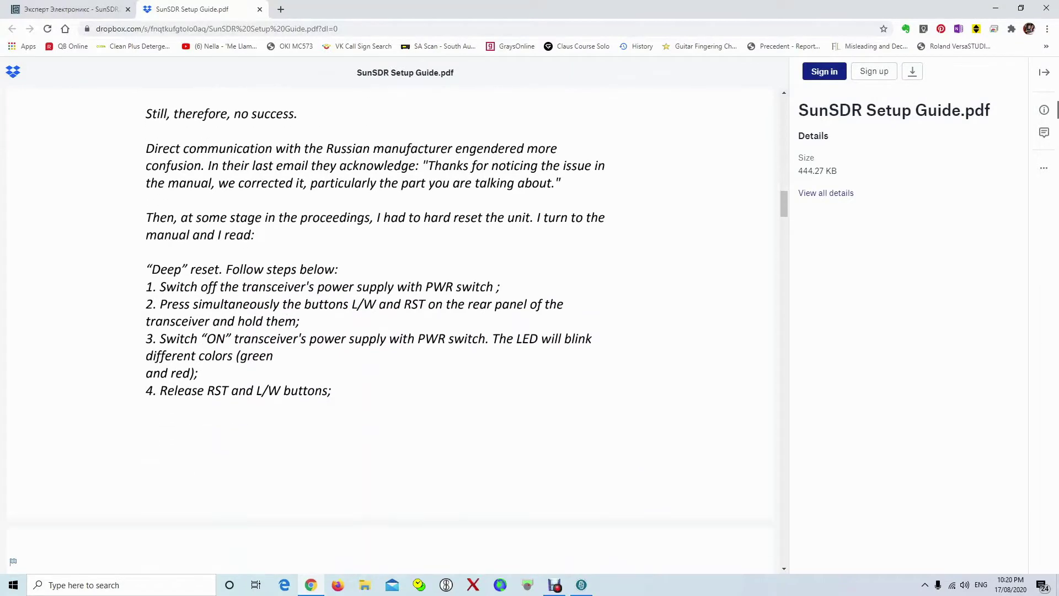
scroll(386, 331, "down", 1)
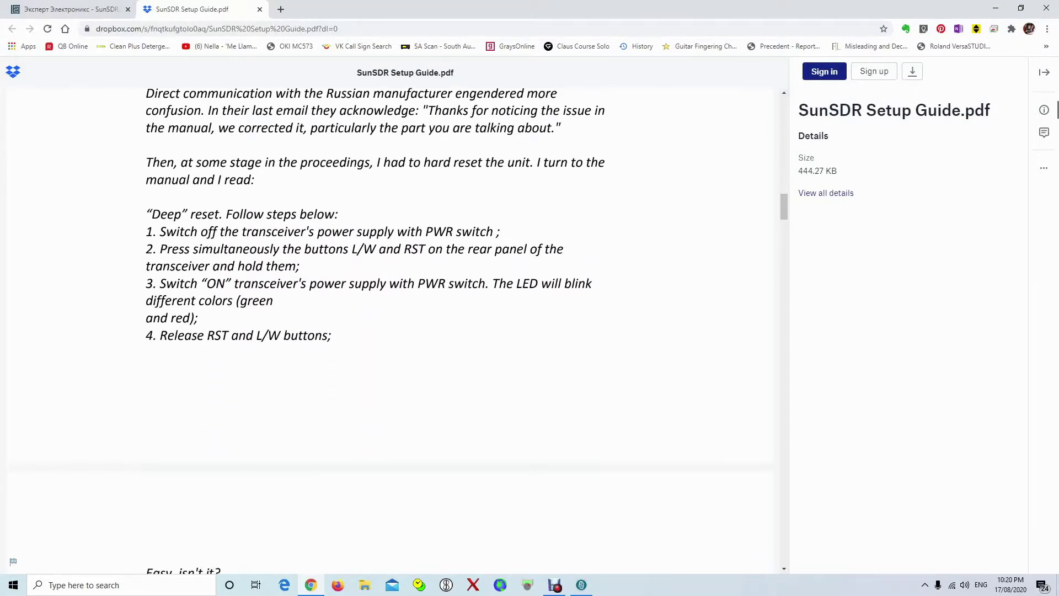
scroll(386, 331, "down", 5)
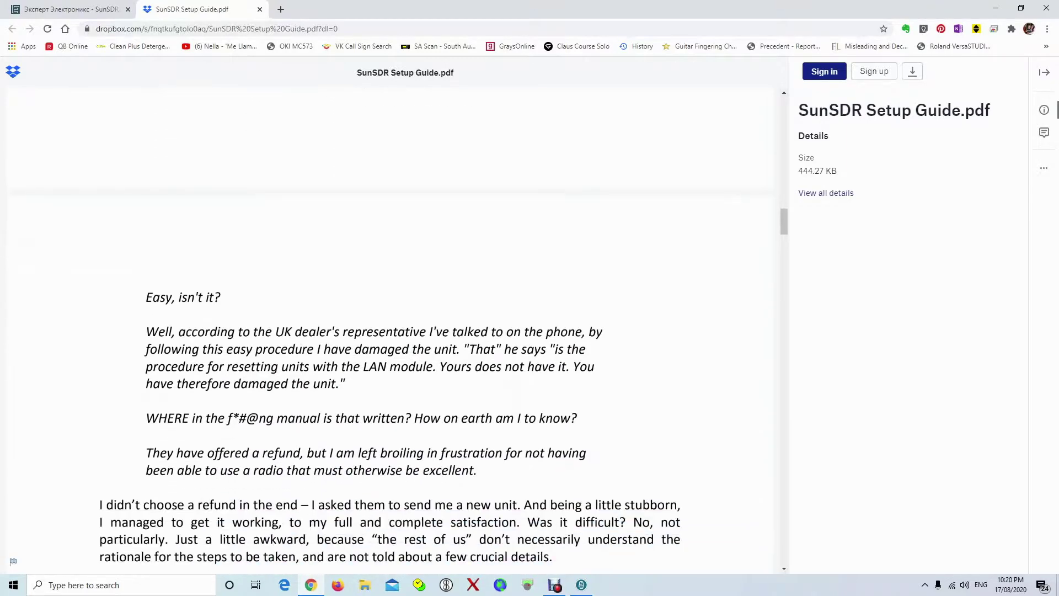
scroll(386, 331, "down", 2)
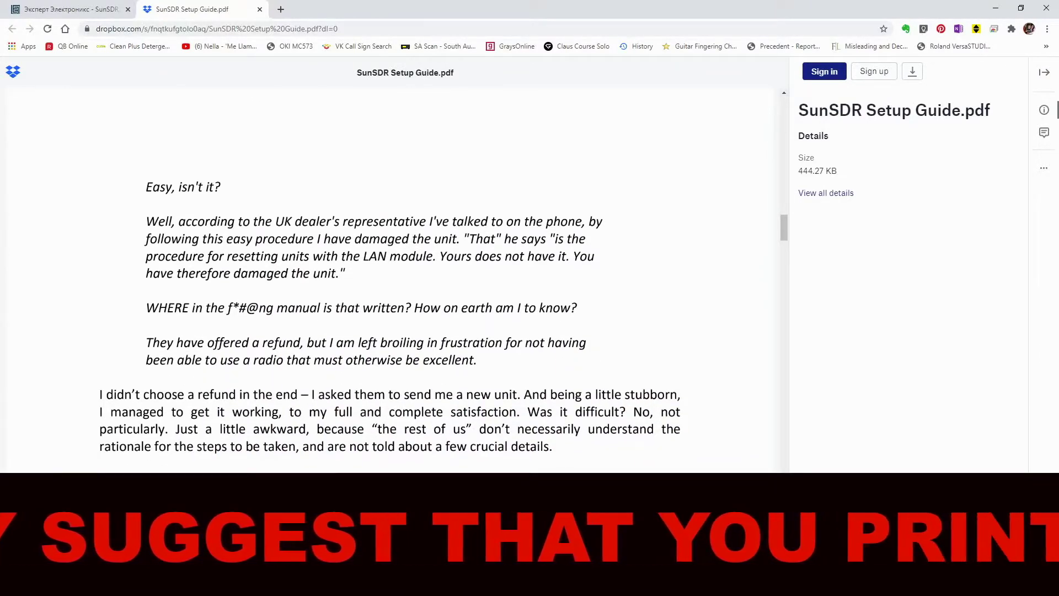
scroll(386, 276, "down", 8)
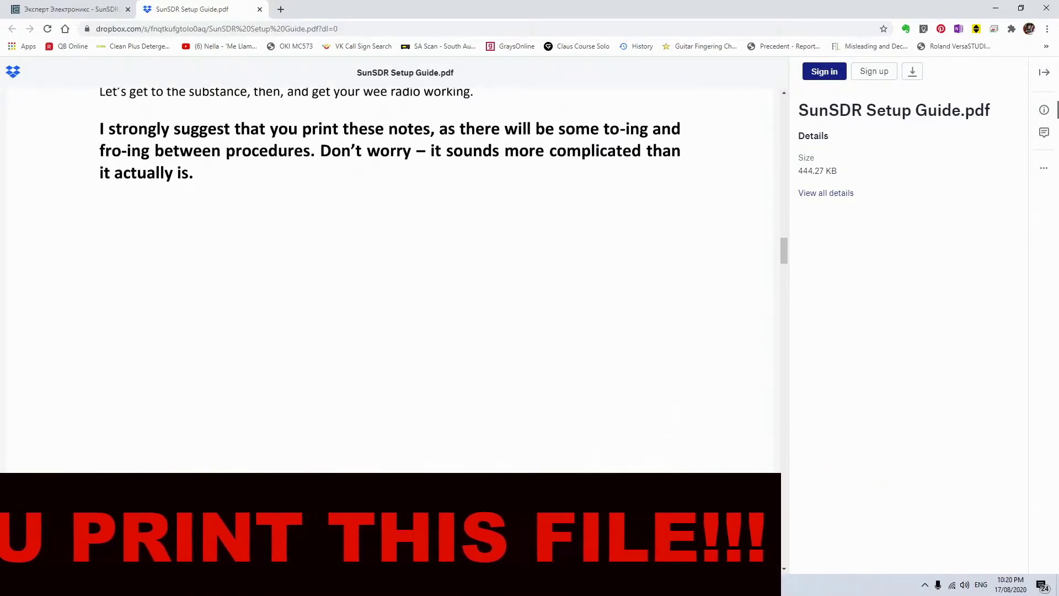
scroll(386, 331, "down", 5)
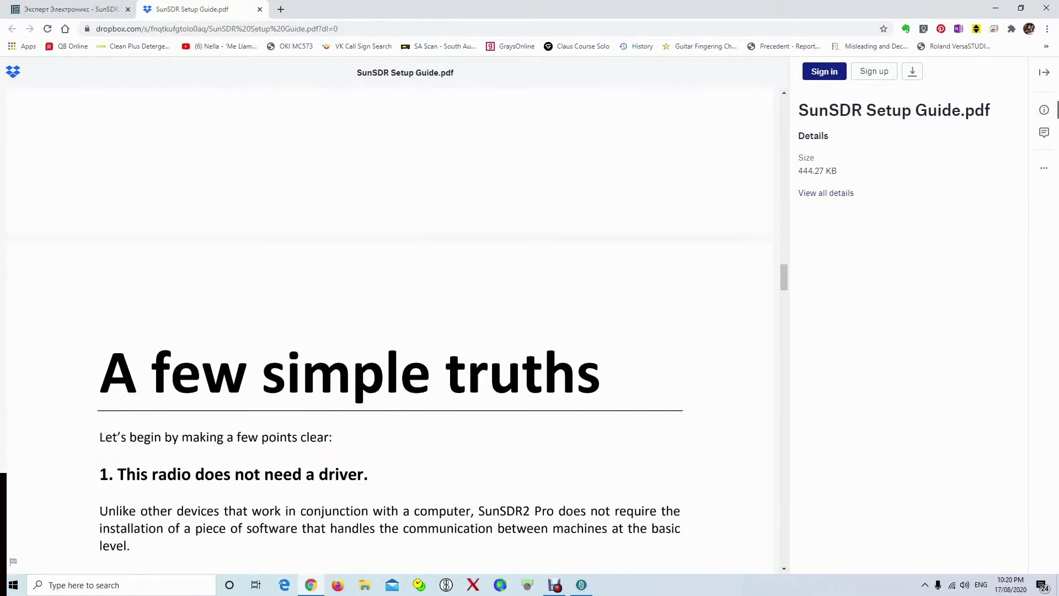
Read the "A few simple truths" section and highlight the point about the radio working out of the box
scroll(386, 331, "down", 3)
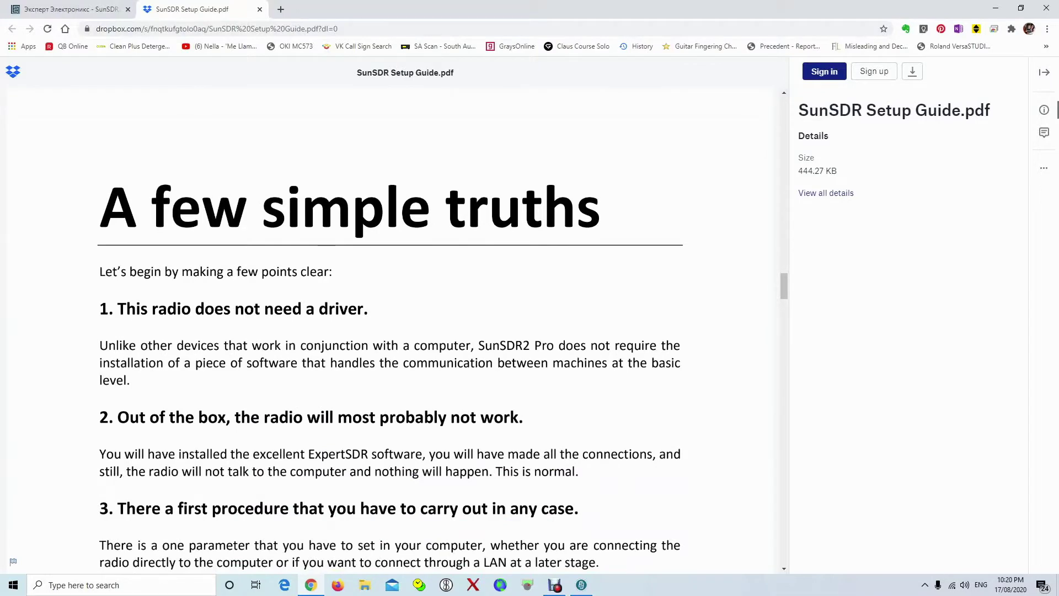
scroll(386, 331, "down", 1)
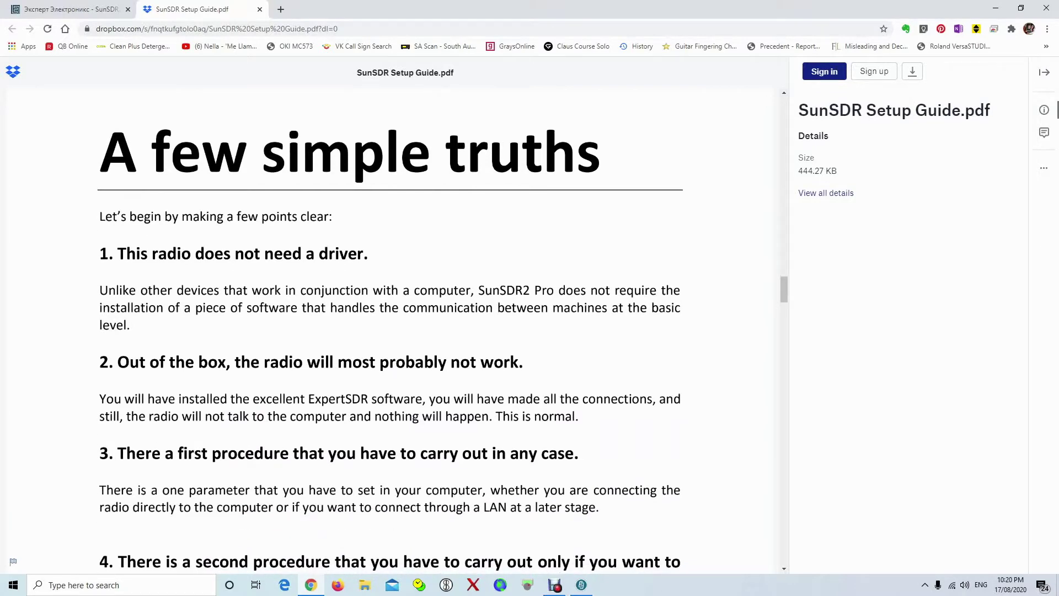
scroll(386, 331, "down", 1)
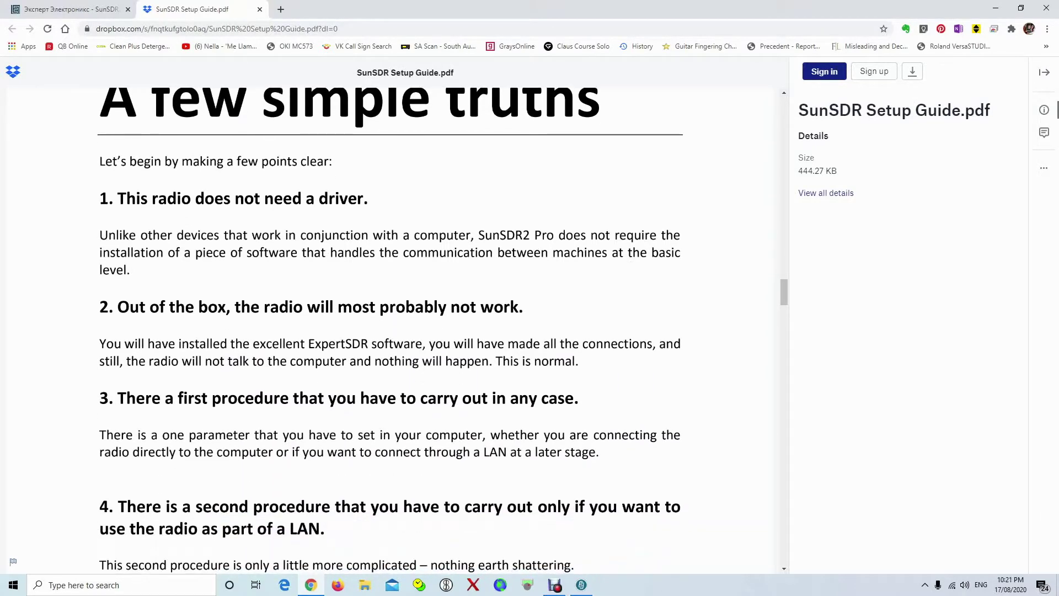
scroll(386, 331, "down", 1)
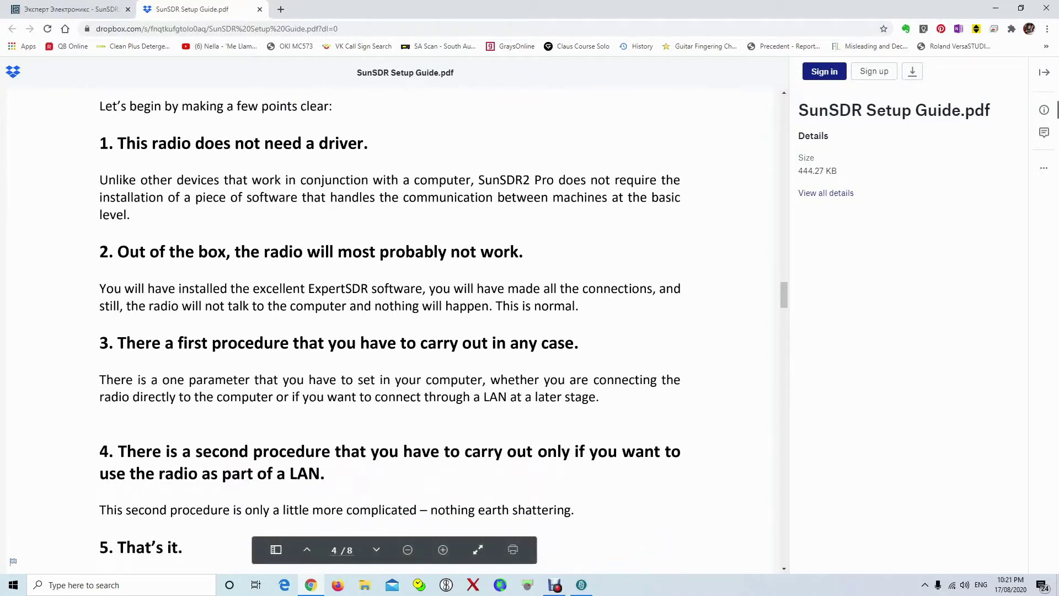
left_click_drag(117, 252, 518, 254)
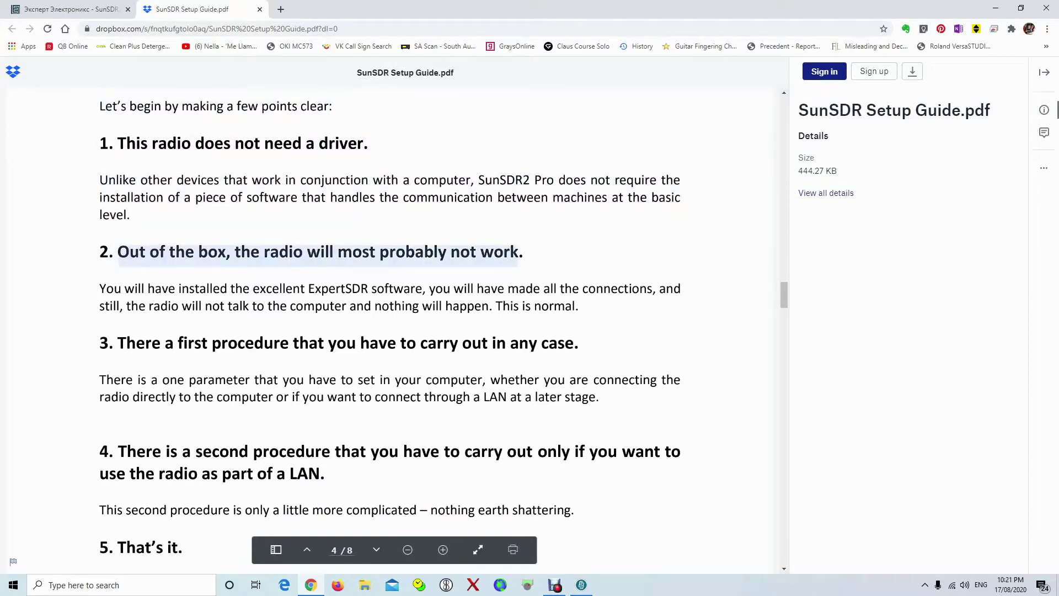
left_click(518, 254)
left_click_drag(100, 289, 598, 91)
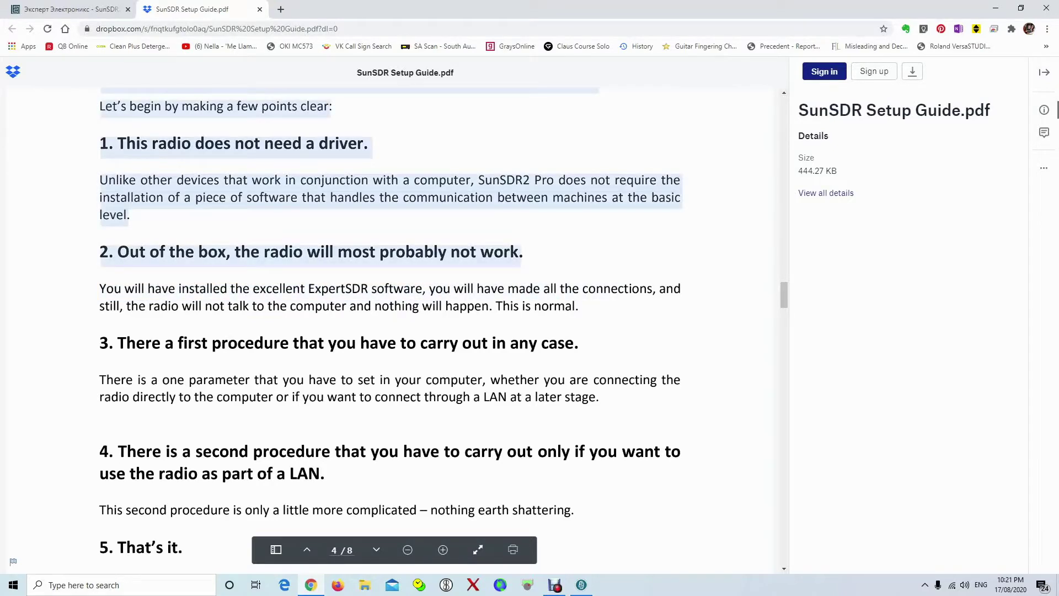
Read "The first procedure" section of the guide for the Windows 10 steps to assign a static IP address
scroll(391, 331, "down", 2)
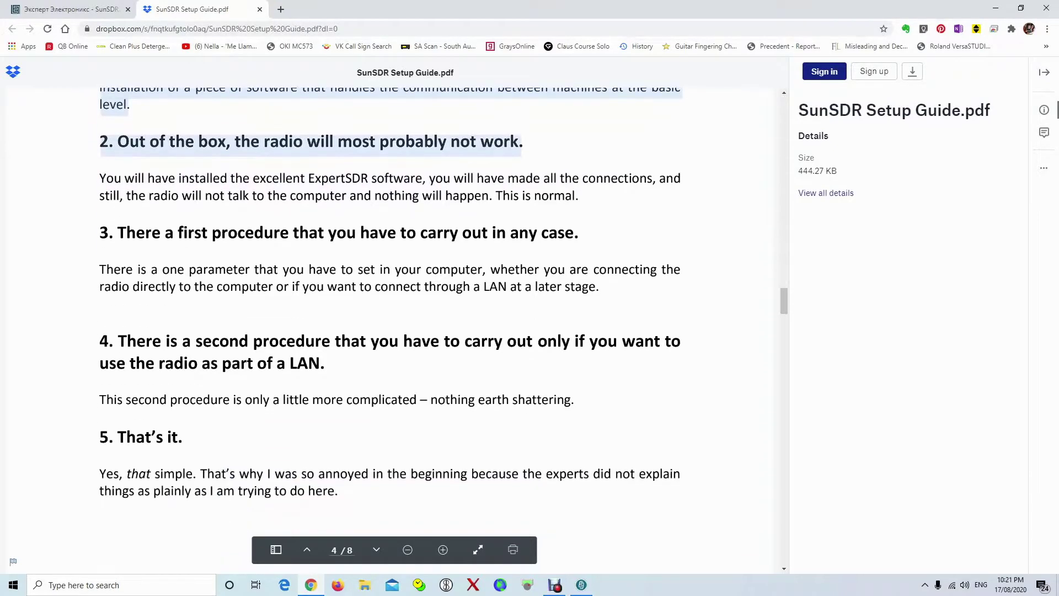
scroll(391, 330, "down", 4)
scroll(391, 331, "down", 5)
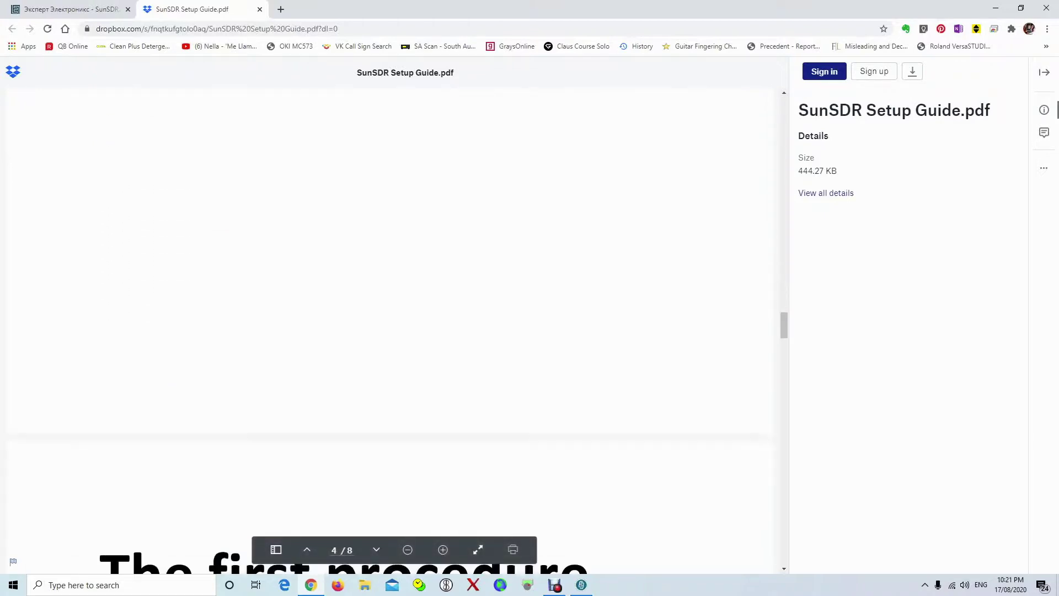
scroll(391, 331, "down", 6)
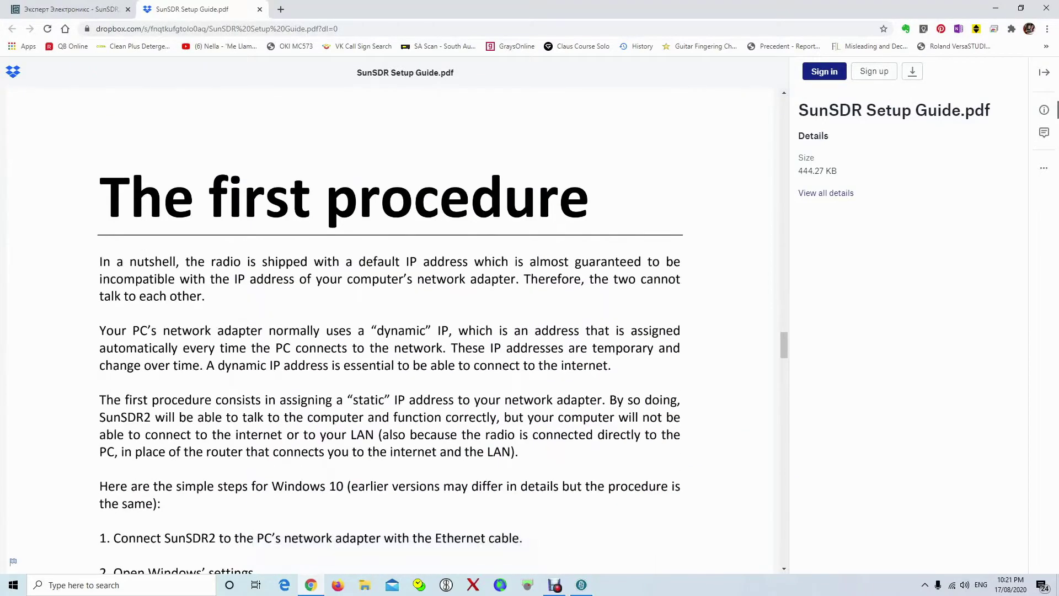
scroll(391, 331, "down", 1)
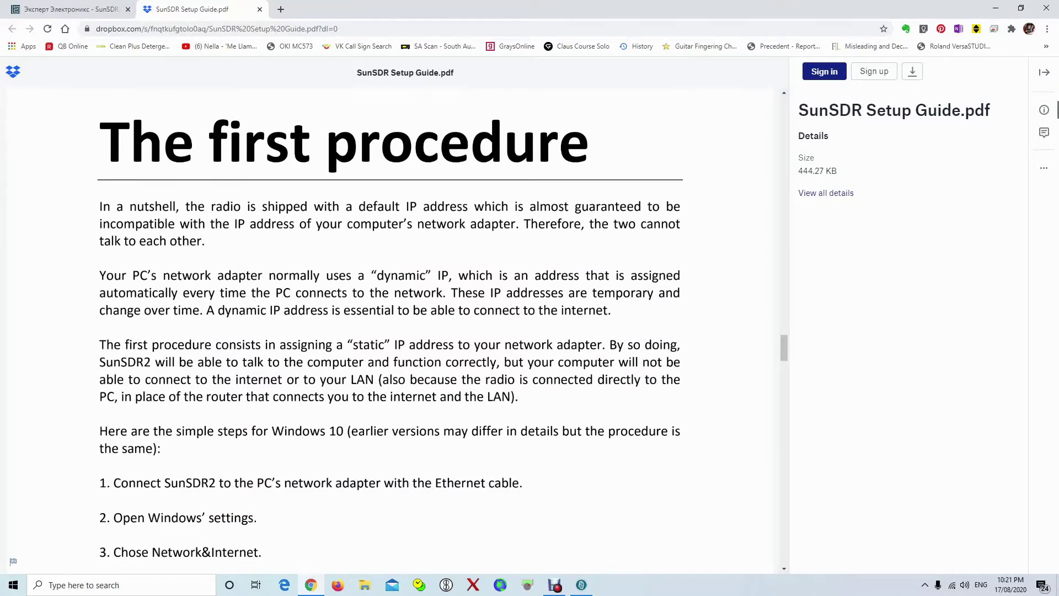
scroll(390, 341, "down", 2)
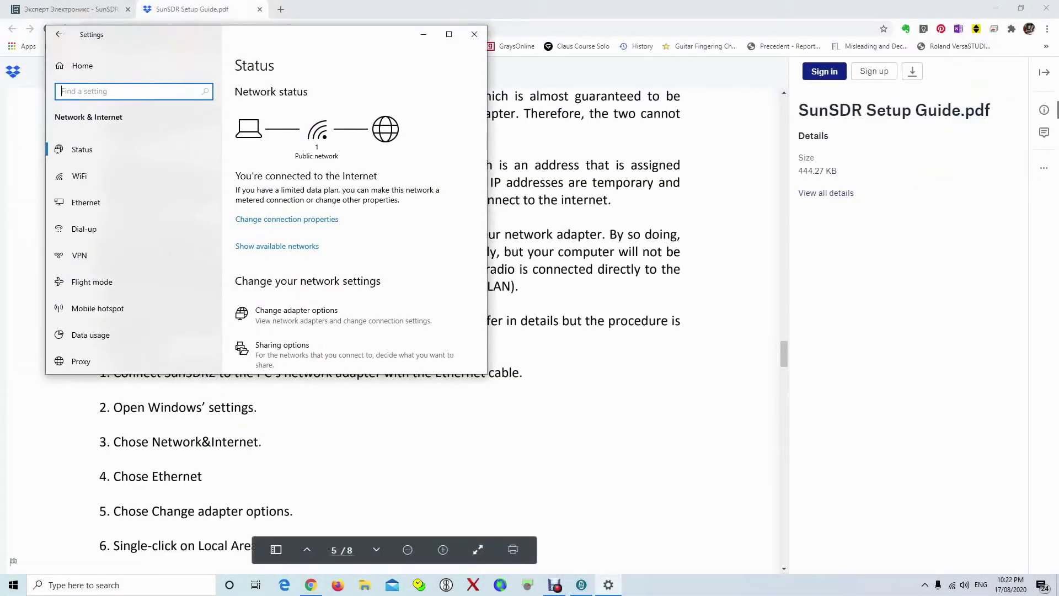
Go from the Ethernet settings to the adapter options and select the Ethernet 2 adapter in Network Connections
left_click_drag(277, 34, 584, 94)
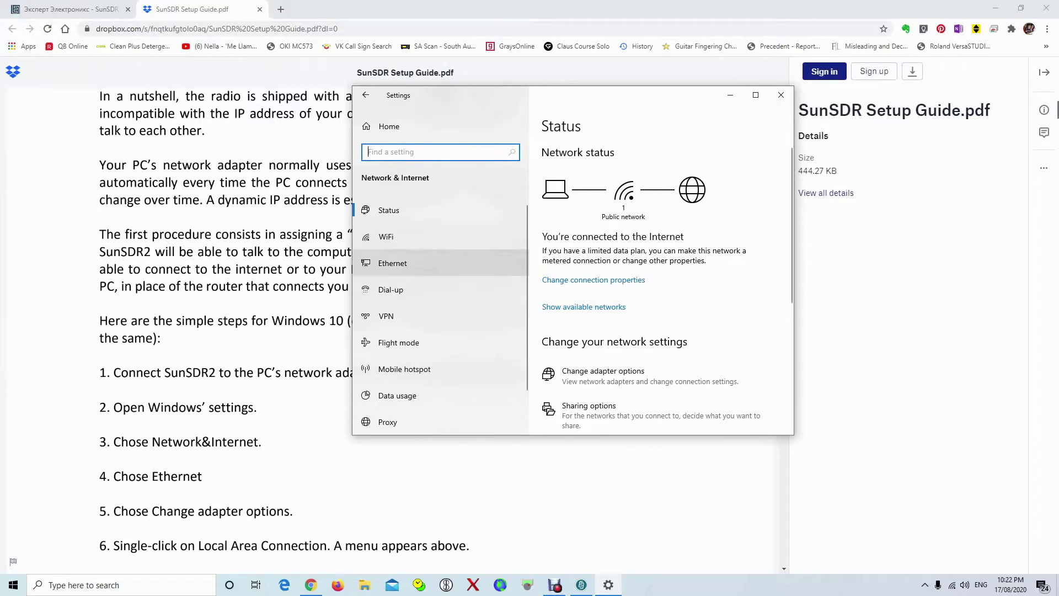
left_click(392, 263)
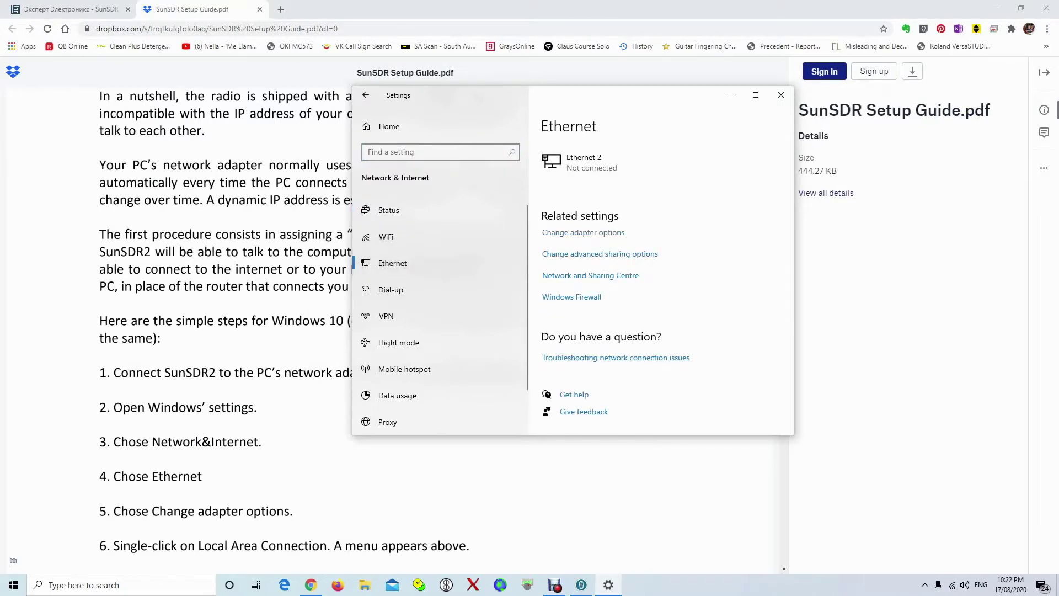
left_click(583, 232)
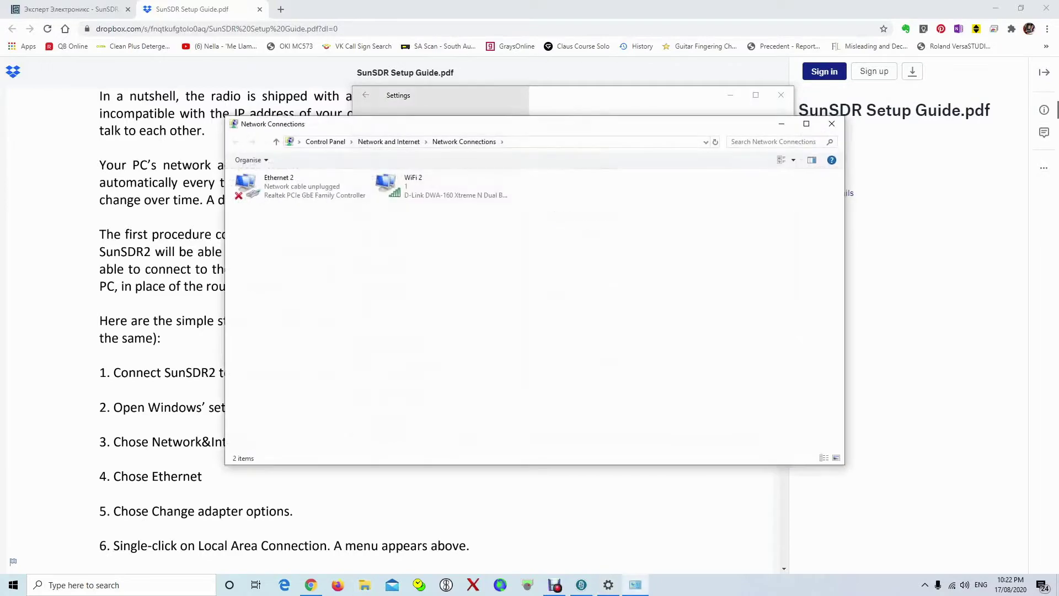
left_click_drag(591, 132, 687, 126)
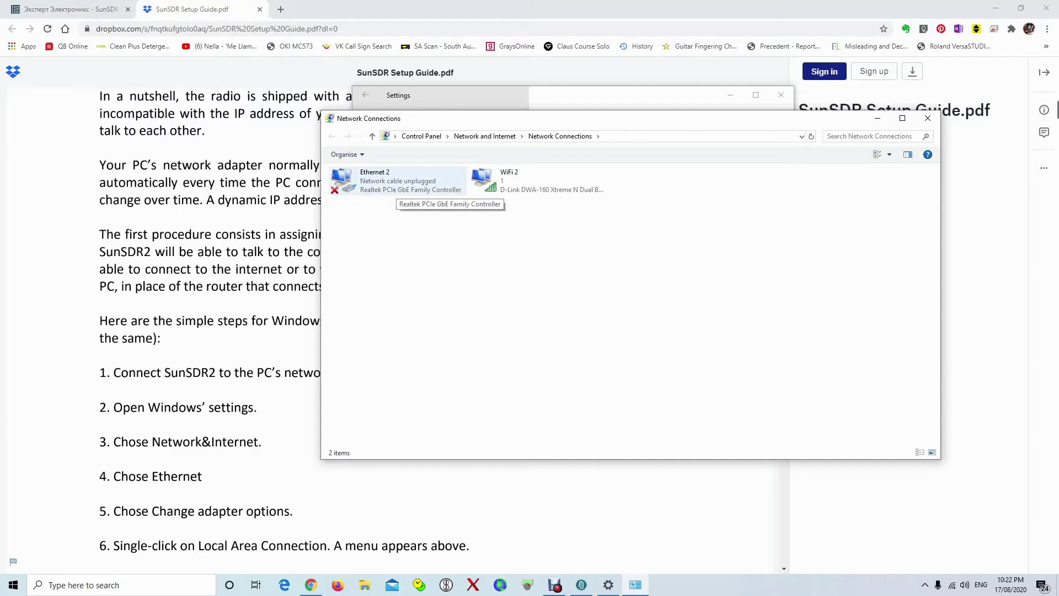
left_click(397, 182)
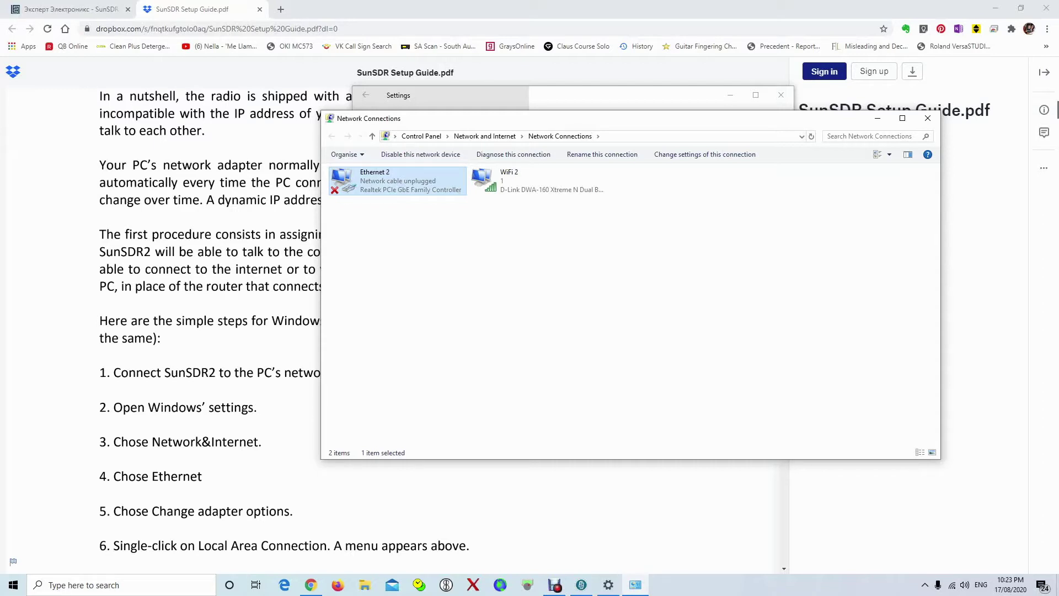
Read steps 7 to 14 of the guide's static IP procedure and return to Network Connections
key("alt+Tab")
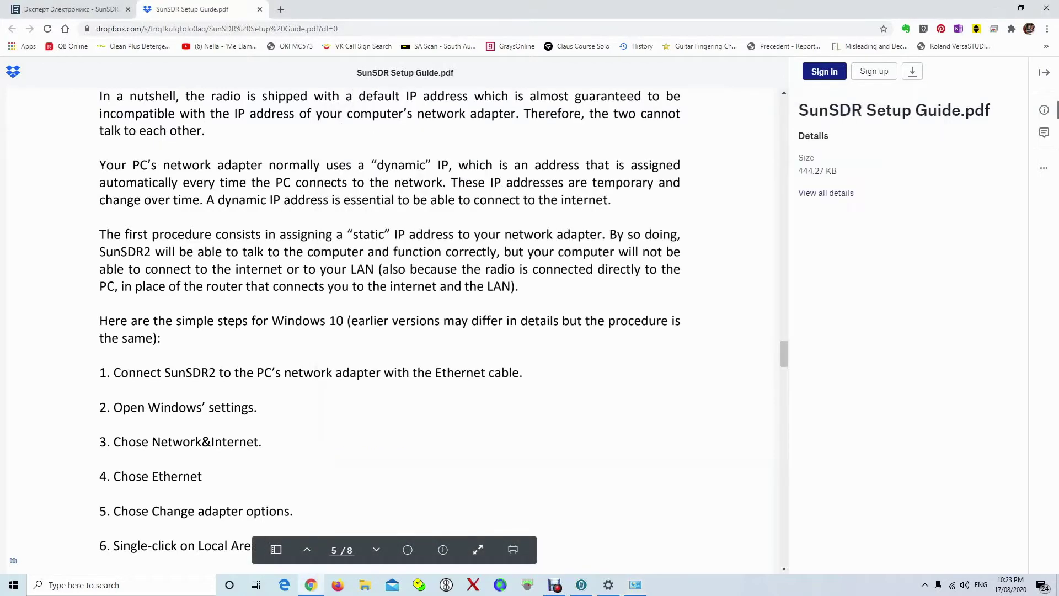
scroll(390, 329, "down", 3)
scroll(389, 330, "down", 2)
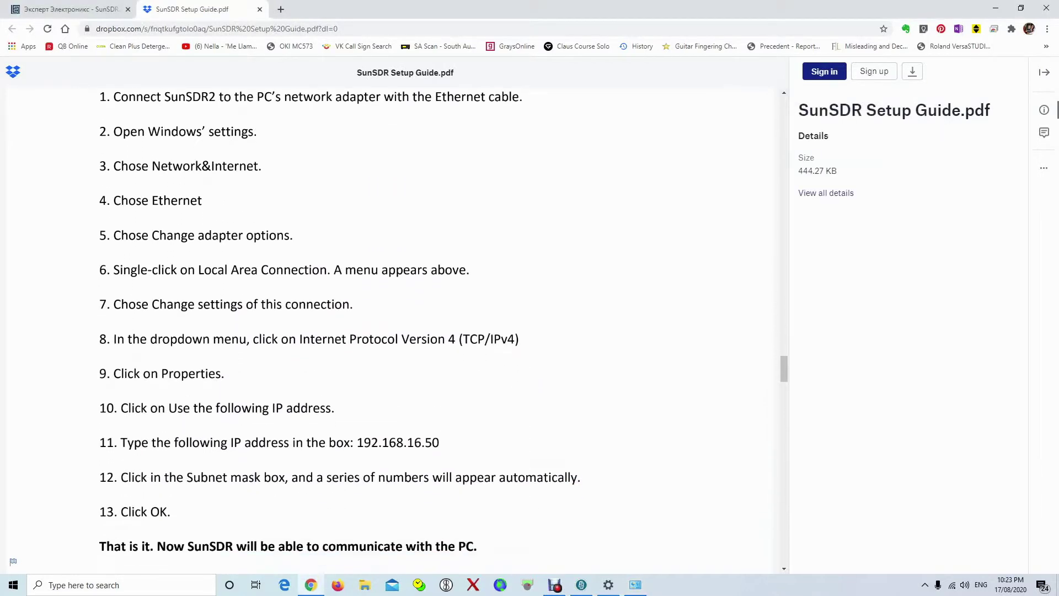
scroll(389, 329, "down", 2)
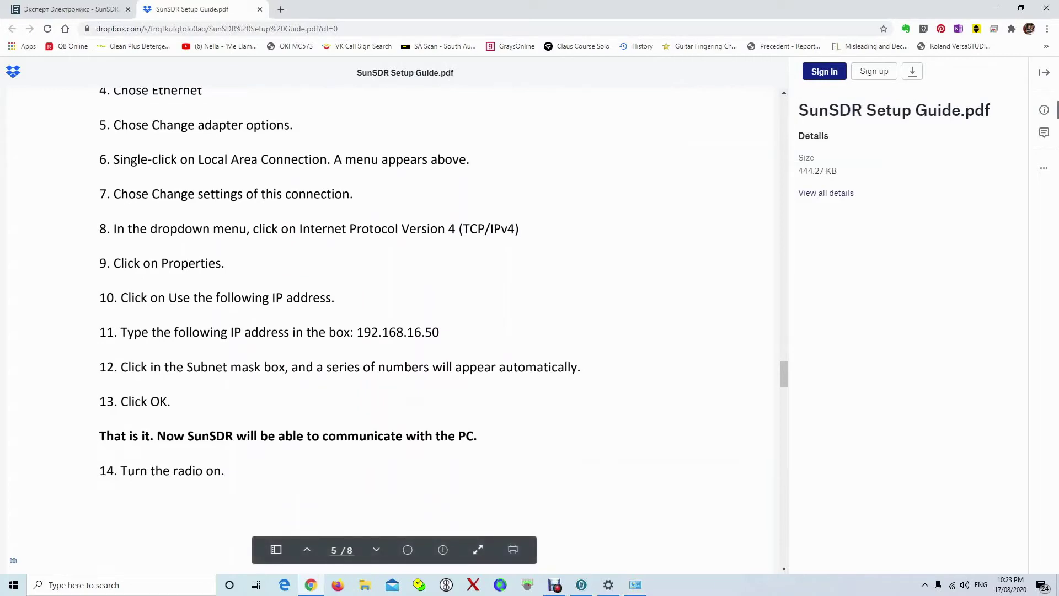
key("alt+Tab")
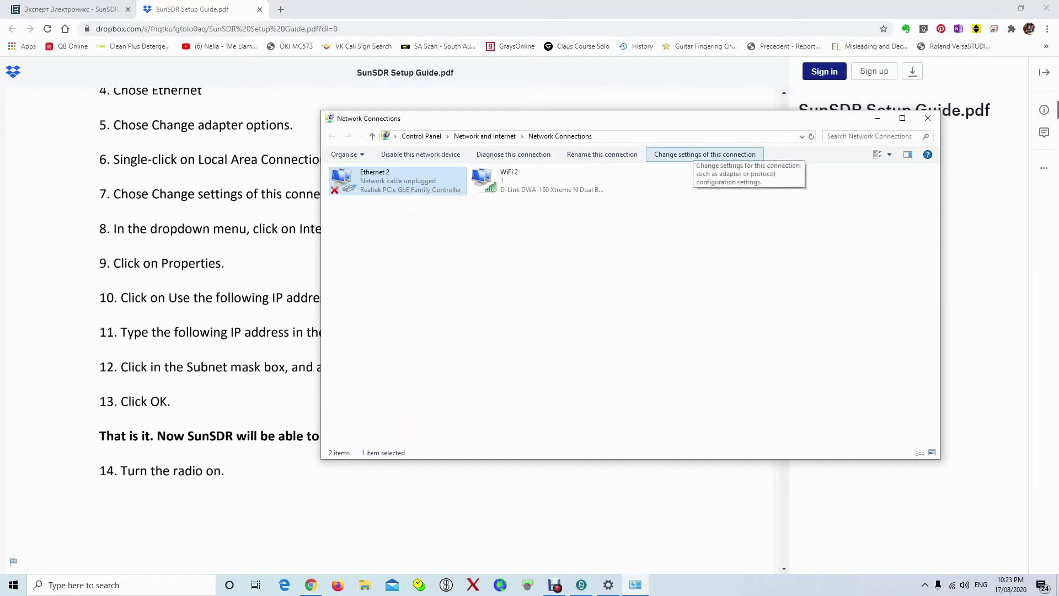
left_click(705, 155)
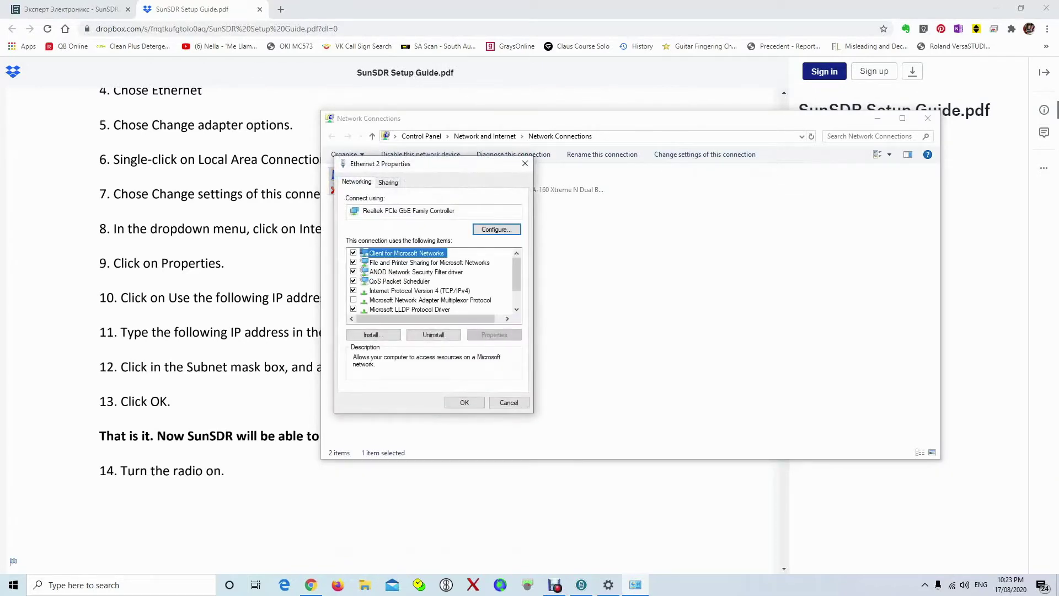
left_click_drag(465, 166, 578, 181)
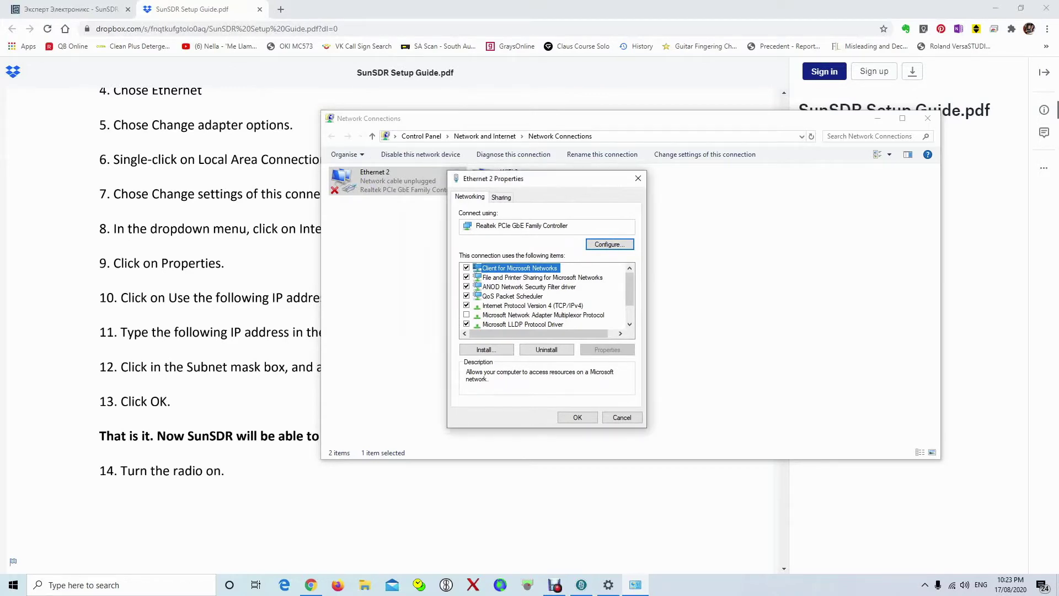
left_click(621, 417)
Narrow the Network Connections window and move it beside the guide's instructions so both can be read
left_click_drag(612, 126, 408, 259)
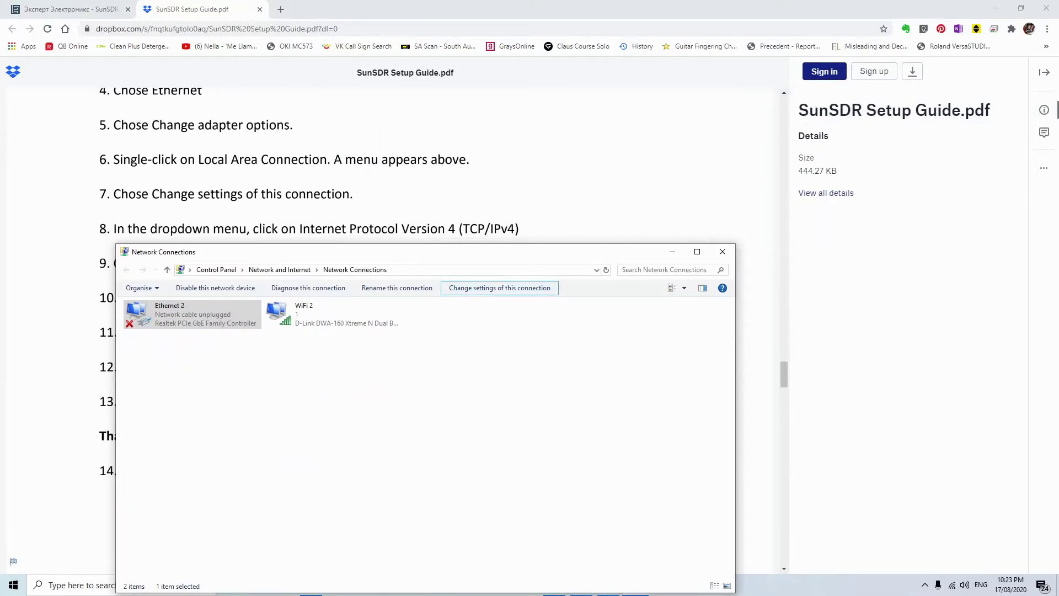
left_click_drag(407, 258, 662, 224)
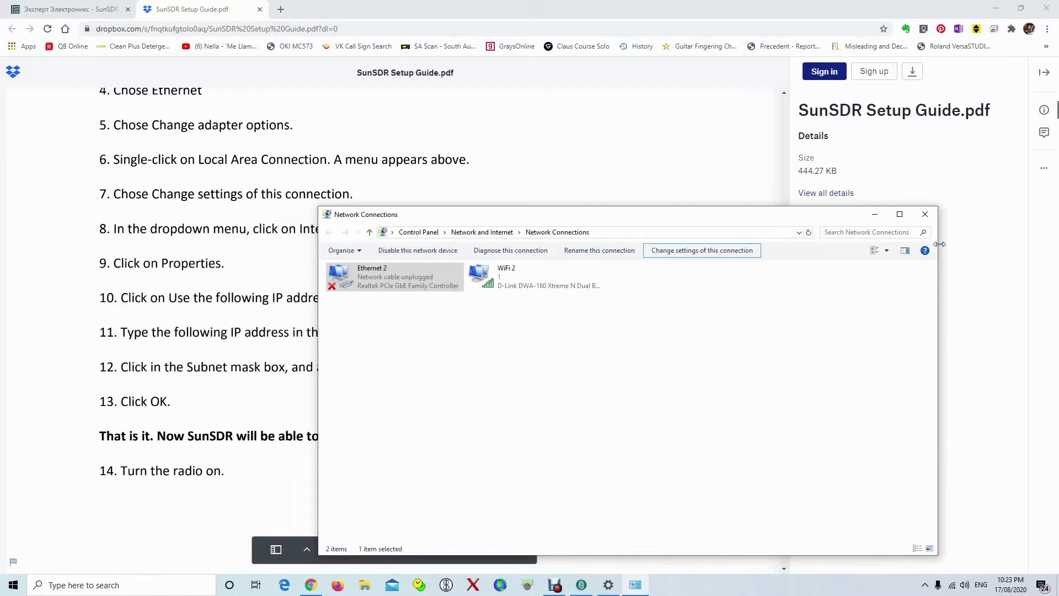
left_click_drag(938, 245, 640, 270)
left_click_drag(516, 218, 789, 173)
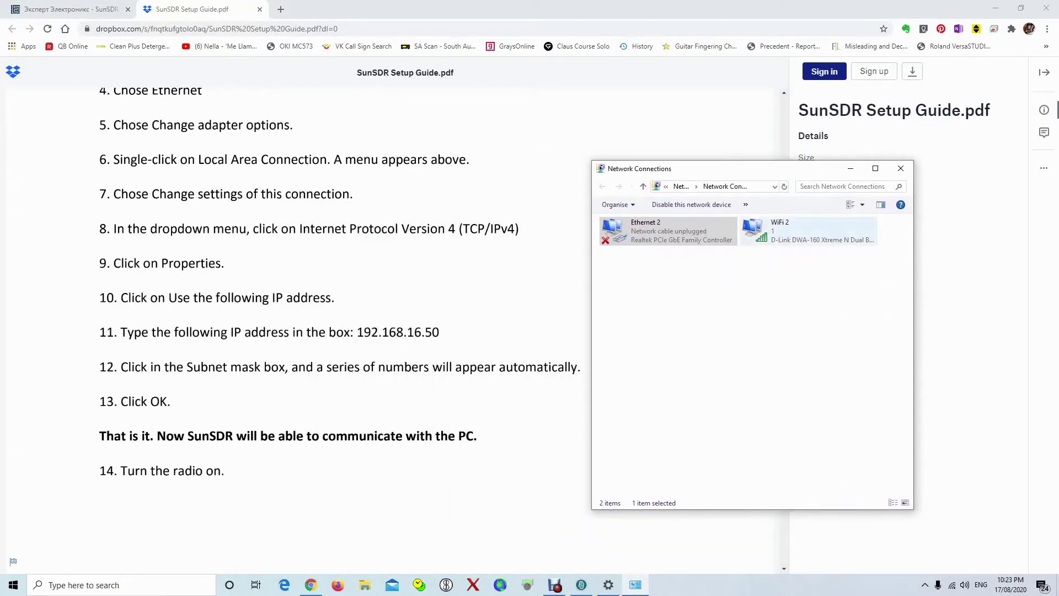
Open the Internet Protocol Version 4 (TCP/IPv4) properties of the Ethernet 2 connection
left_click(745, 205)
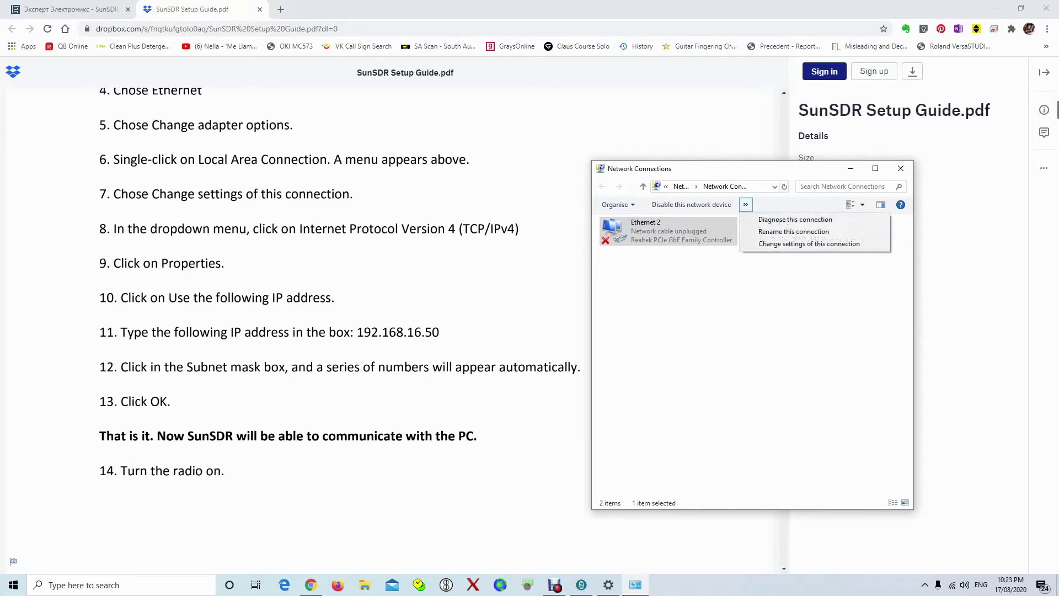
left_click(800, 239)
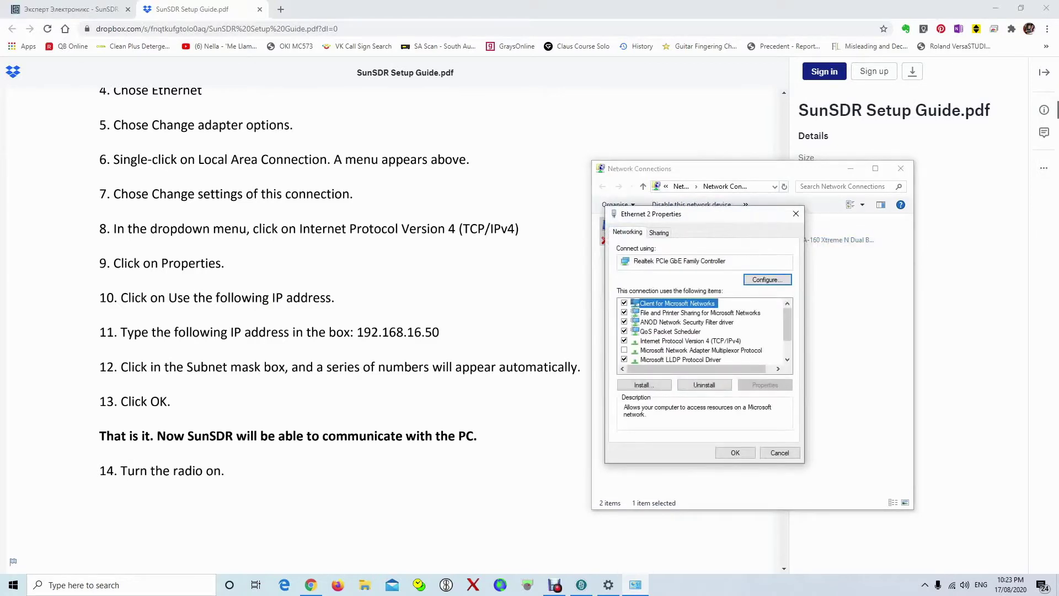
left_click(689, 341)
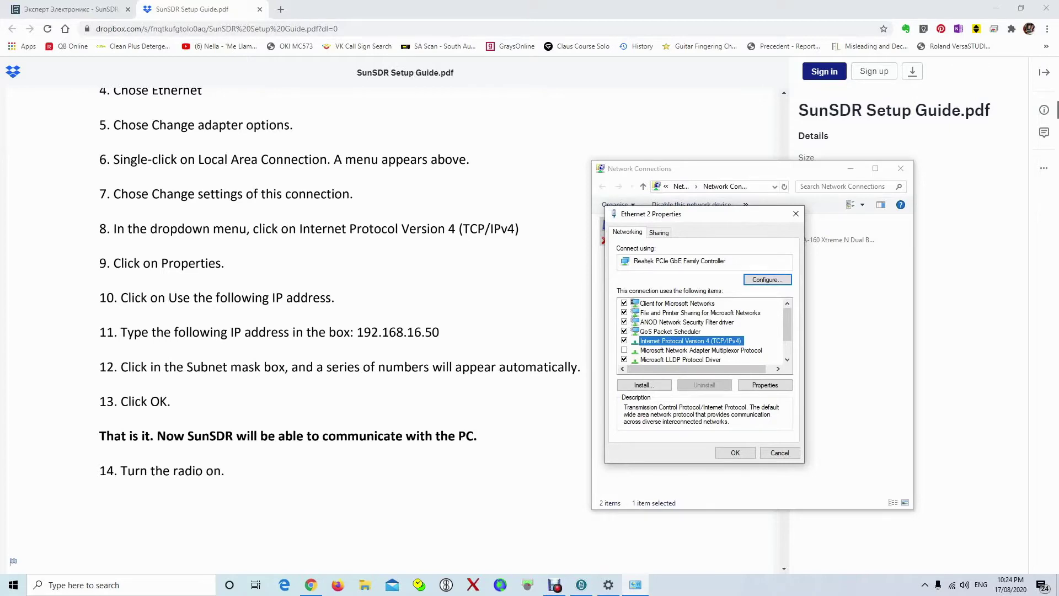
left_click(764, 385)
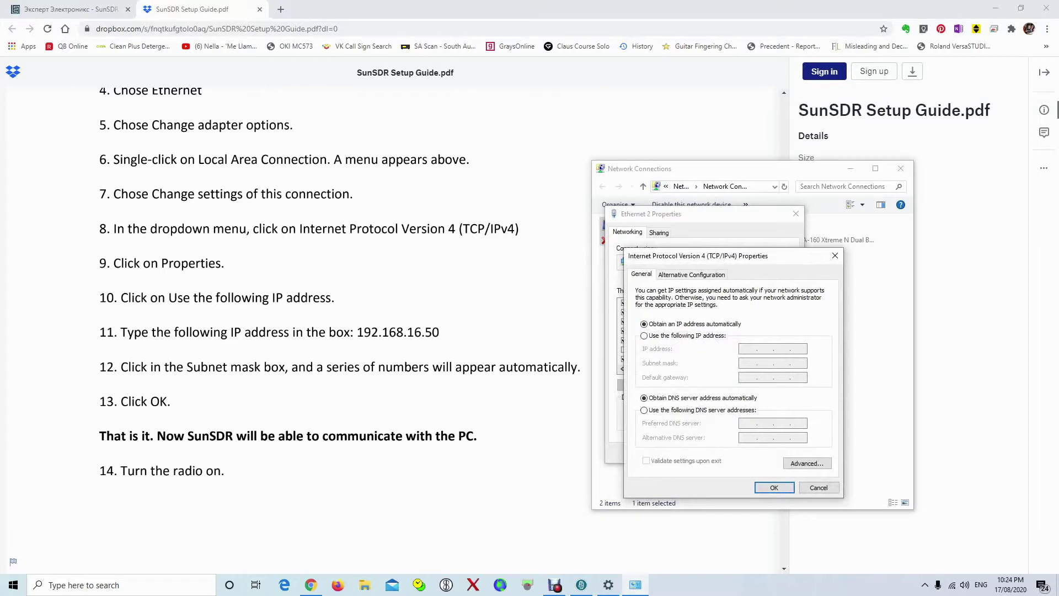
Assign the static IP address 192.168.16.50 to the adapter and let the subnet mask fill in automatically
left_click(644, 335)
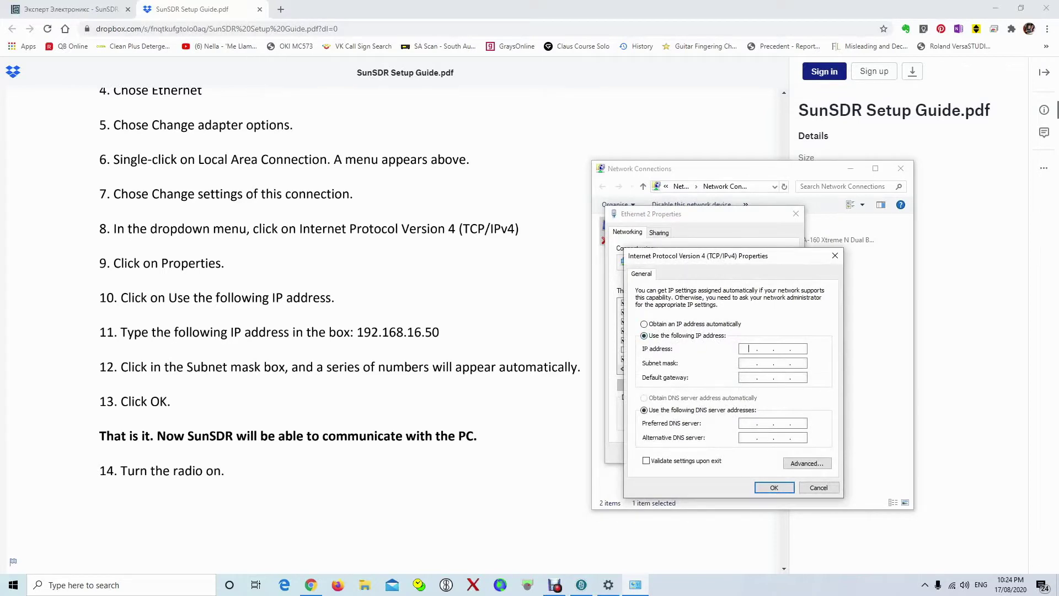
type("192 . 168 . 16 . 50")
left_click(744, 363)
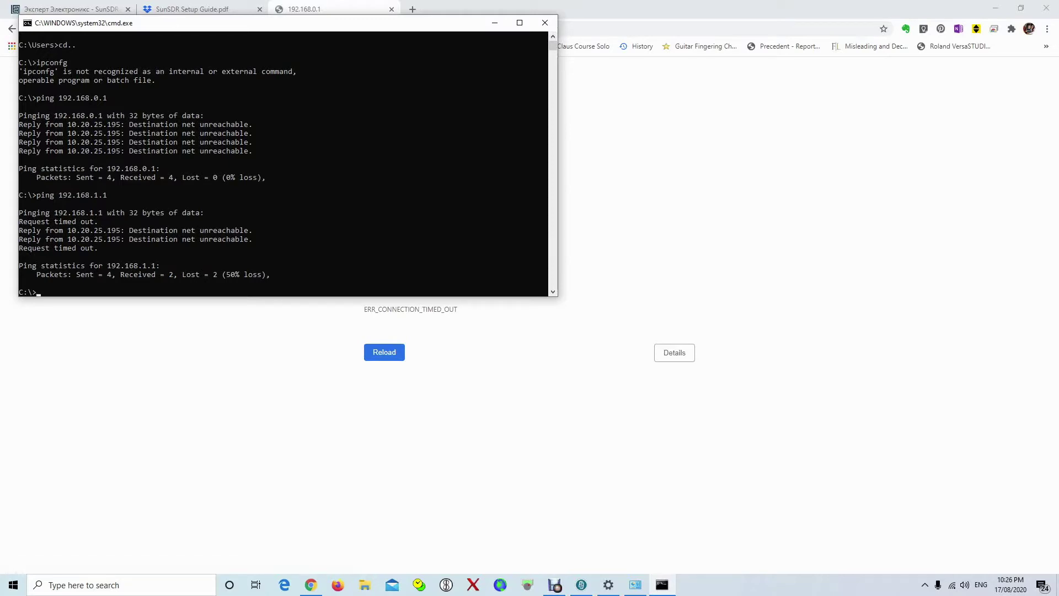
Ping 192.168.1.10 and 10.1.1.1 to find the router's address, then close the command prompt
type("ping 192.168.1.10")
key("Return")
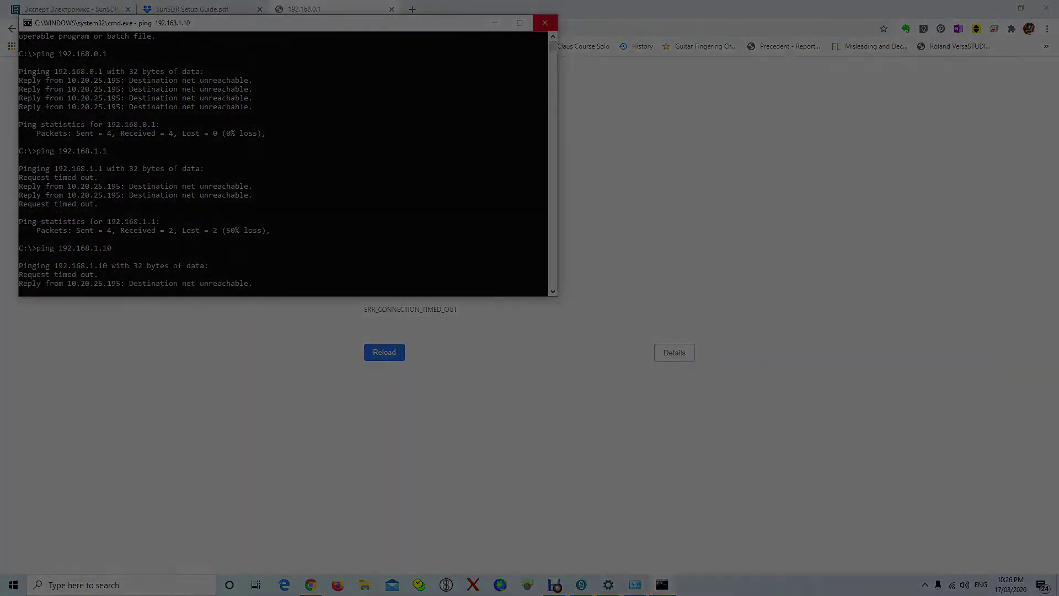
type("ping ")
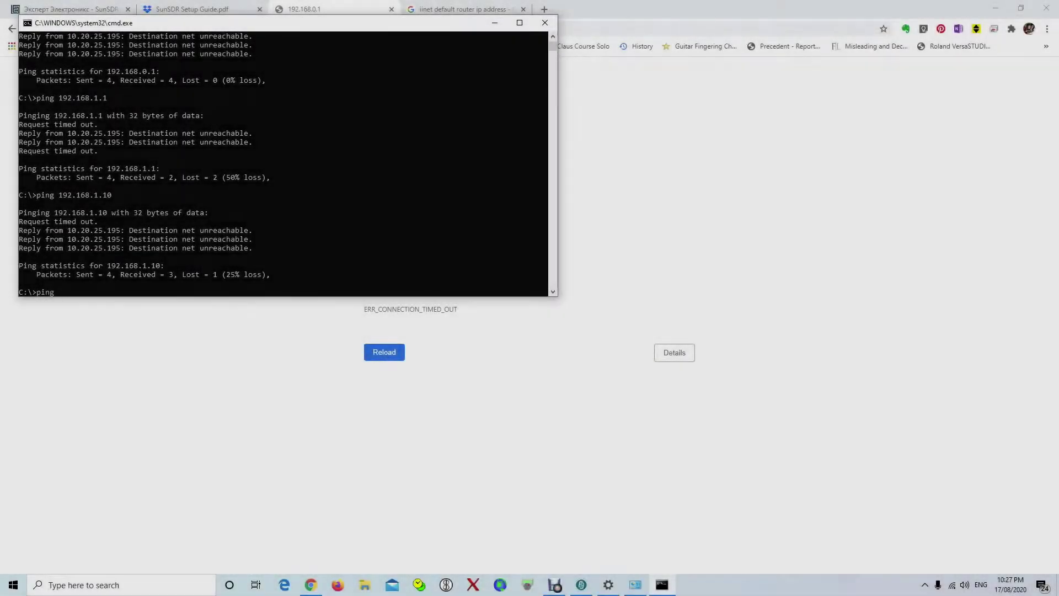
type("10.1.1.1")
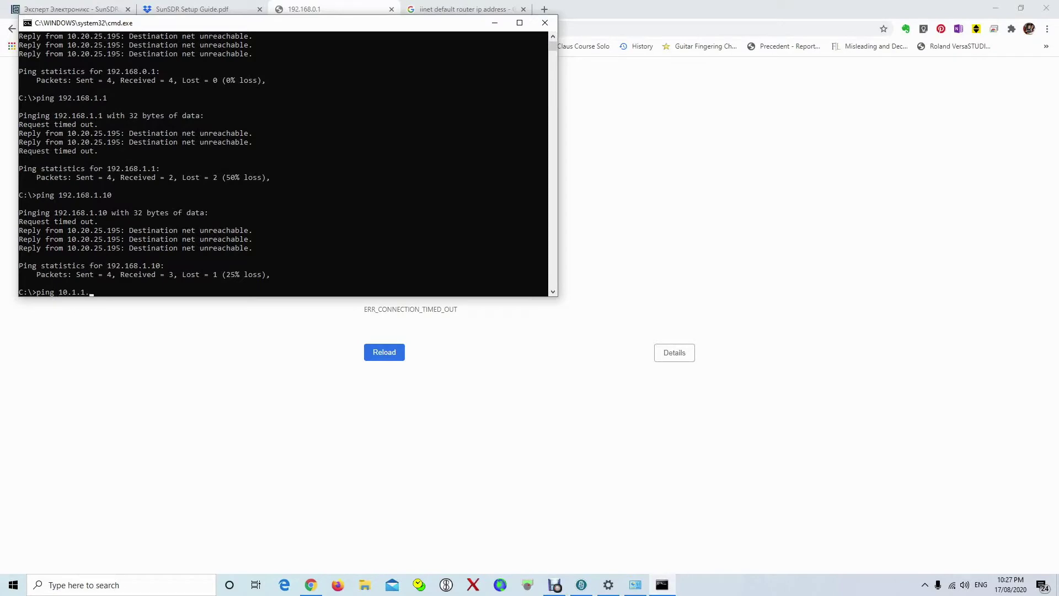
key("Return")
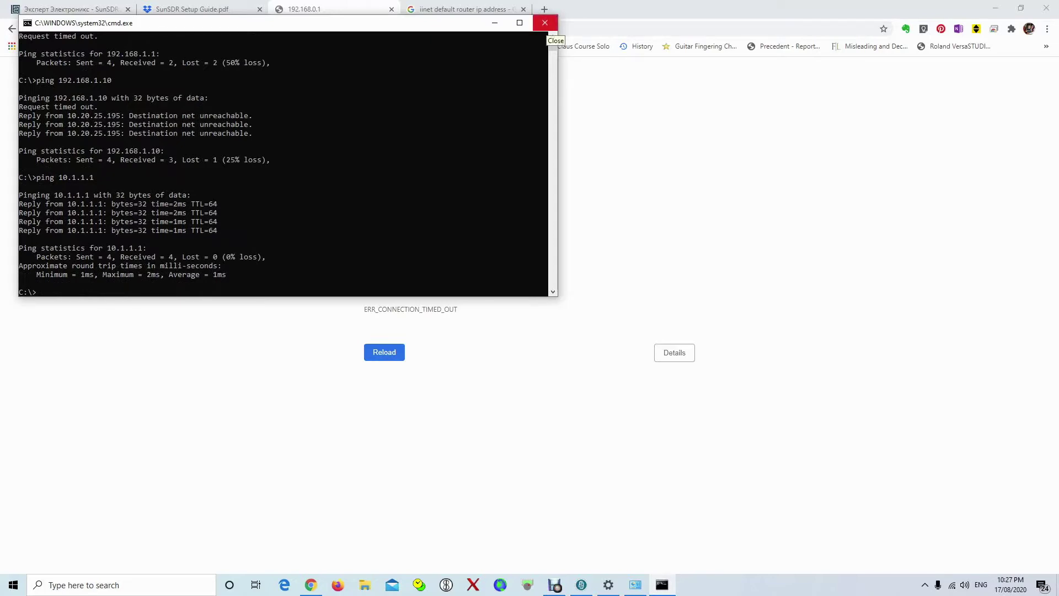
left_click(545, 22)
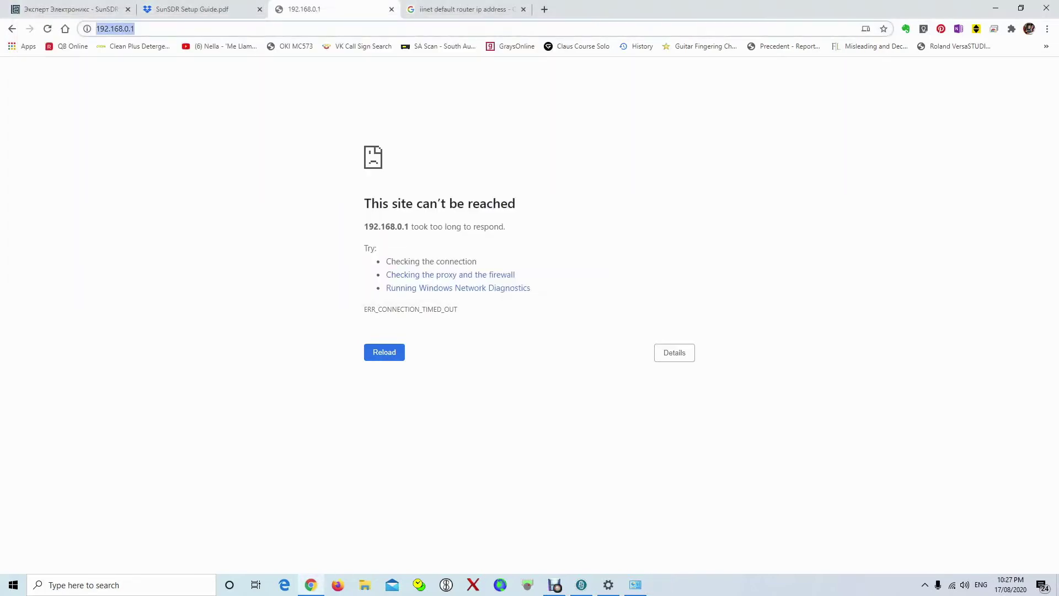
type("http://")
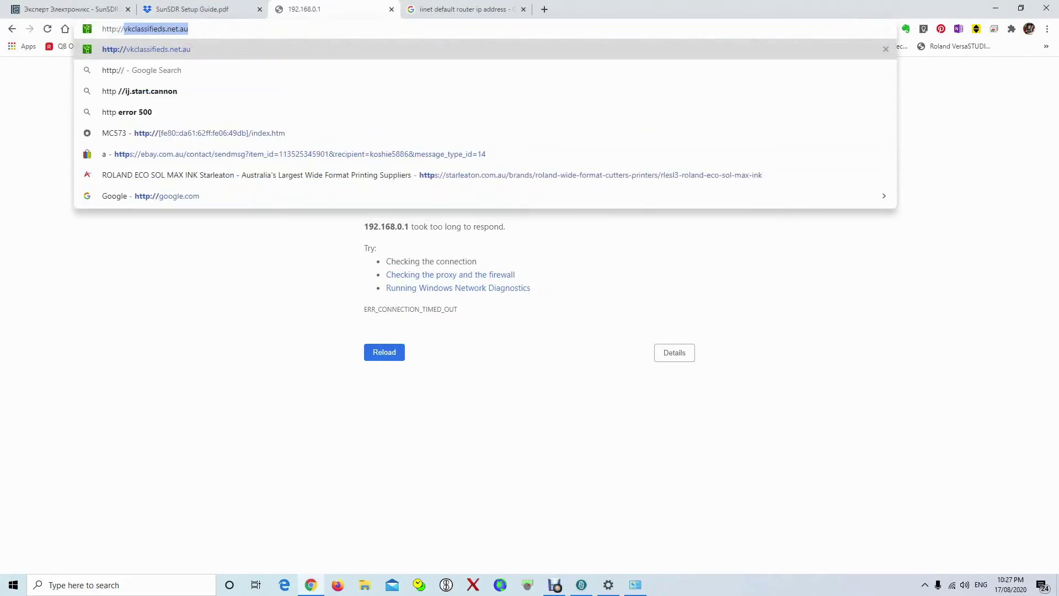
type("10.1.1.1.")
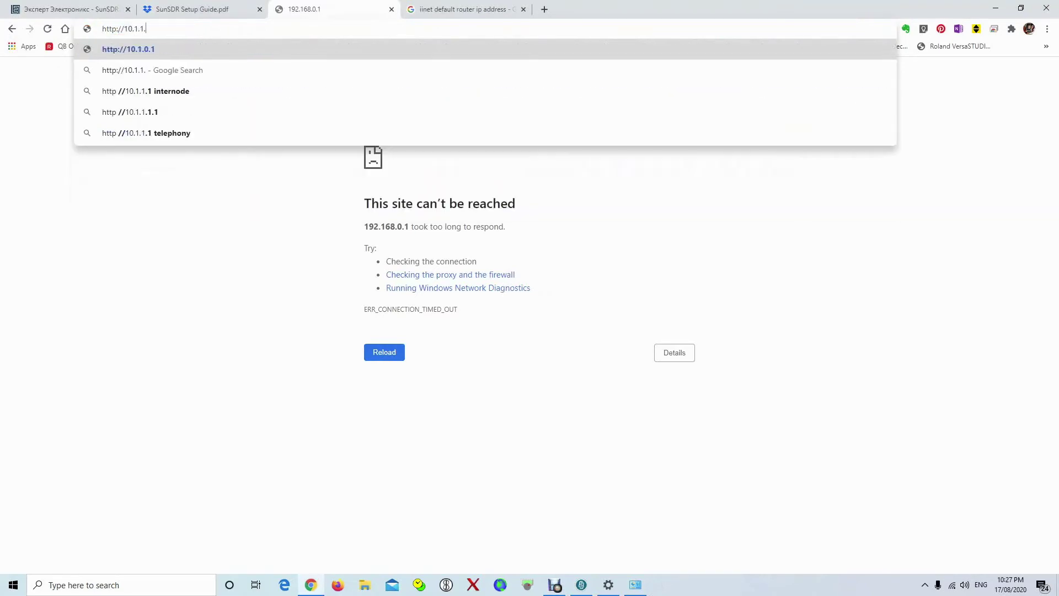
key("Return")
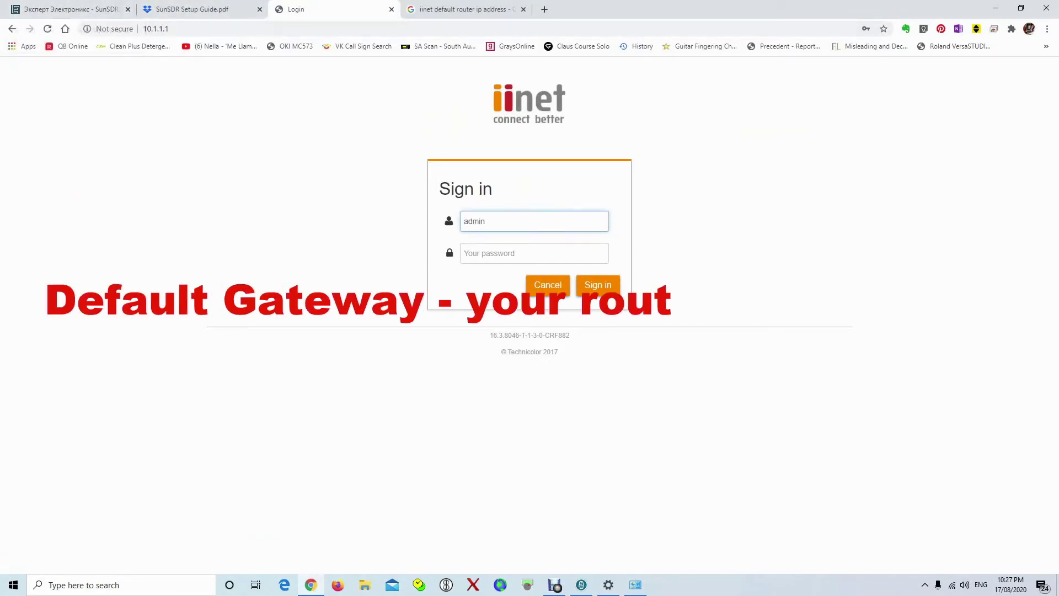
Enter the router's address, 10.1.1.1, as the default gateway in the Ethernet adapter's IPv4 properties
key("alt+Tab")
type("1")
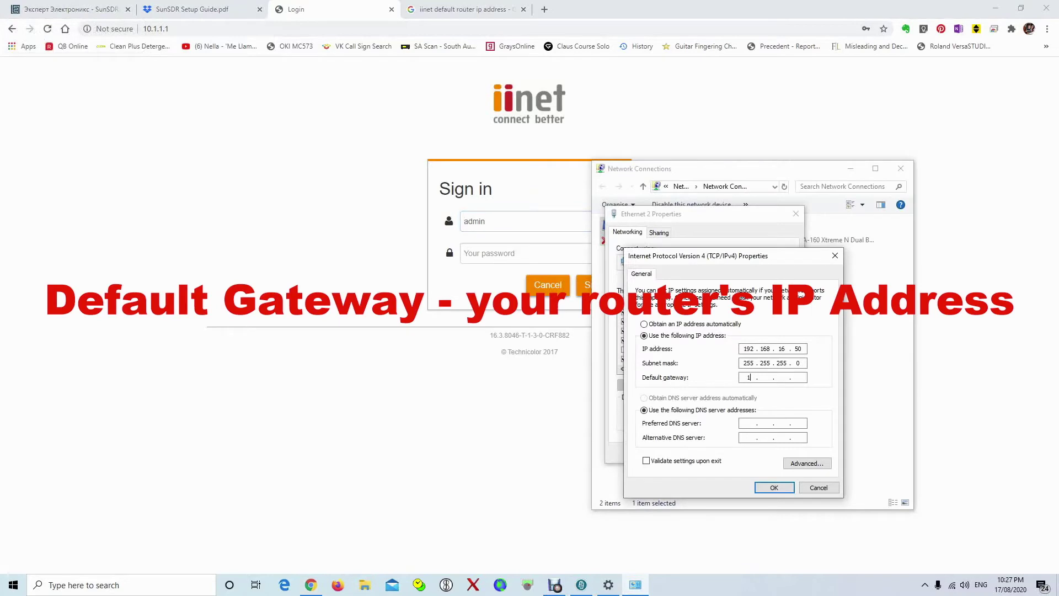
type("0")
key("Tab")
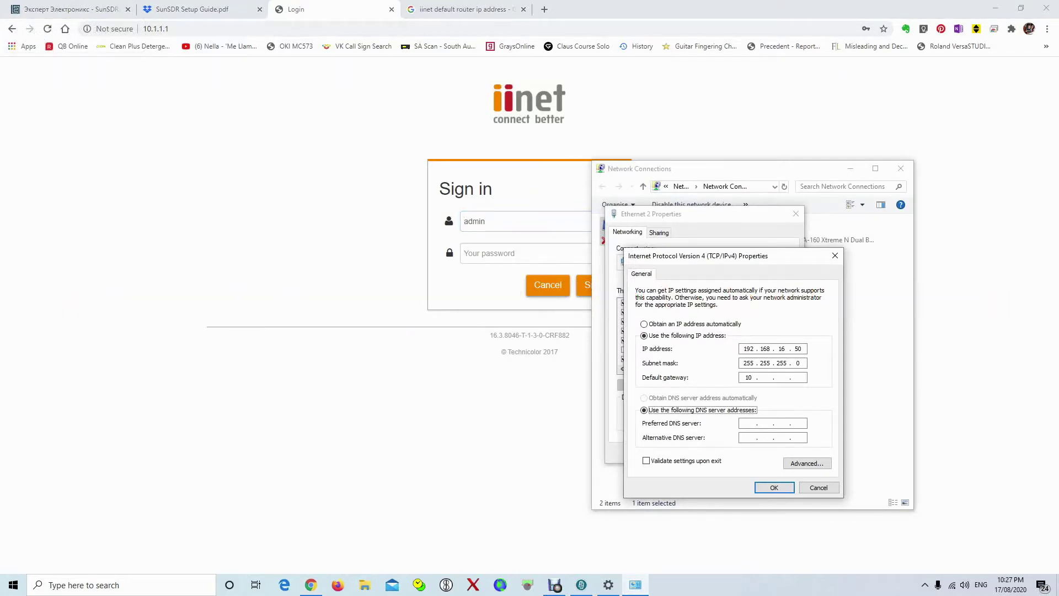
left_click(765, 377)
type("1")
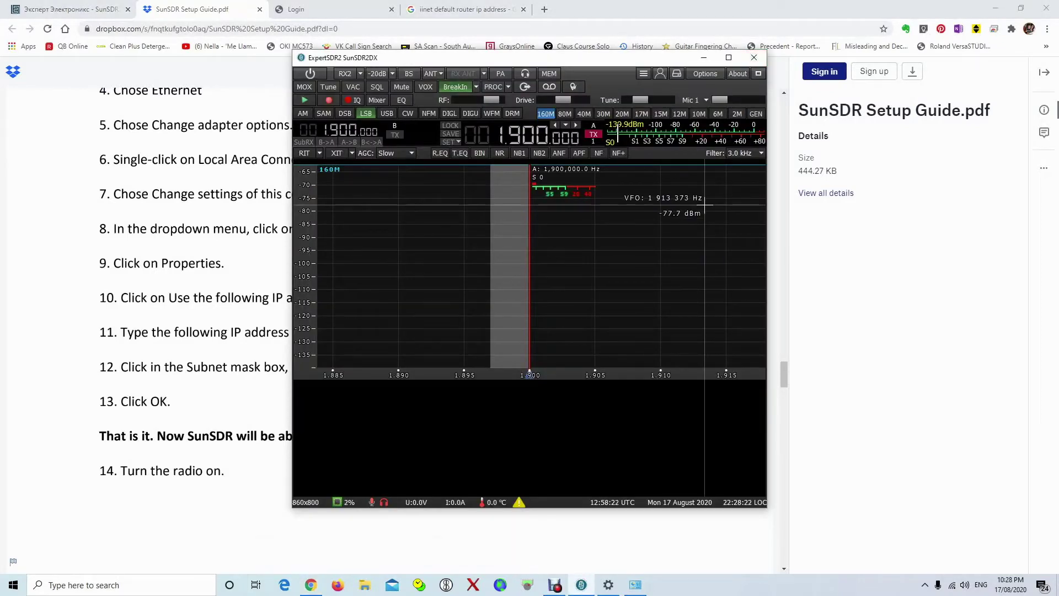
Close ExpertSDR2 and minimise the browser to get back to the Ethernet 2 Properties window
left_click(753, 57)
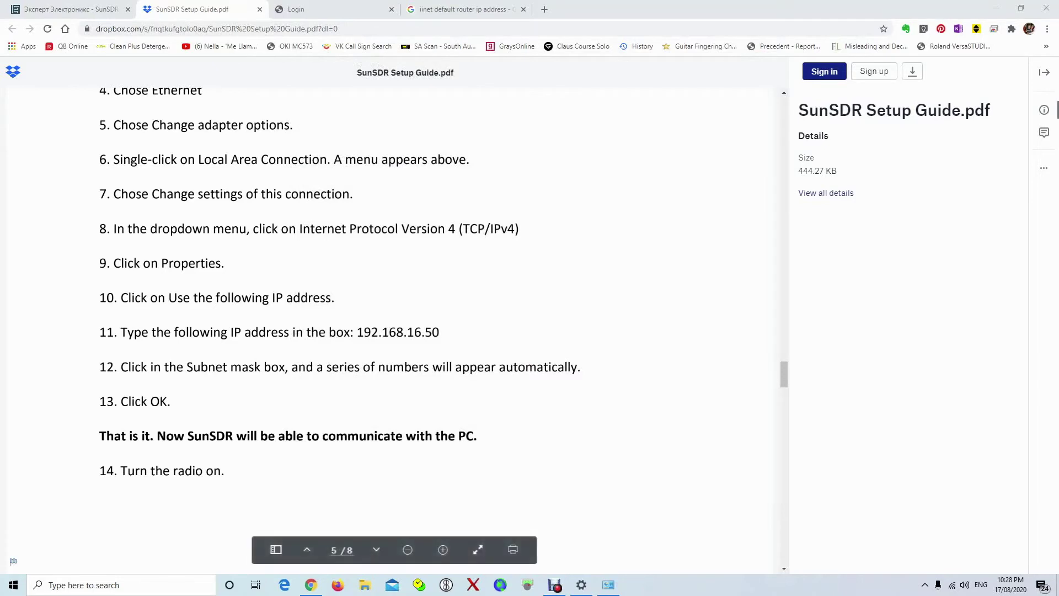
mouse_move(554, 585)
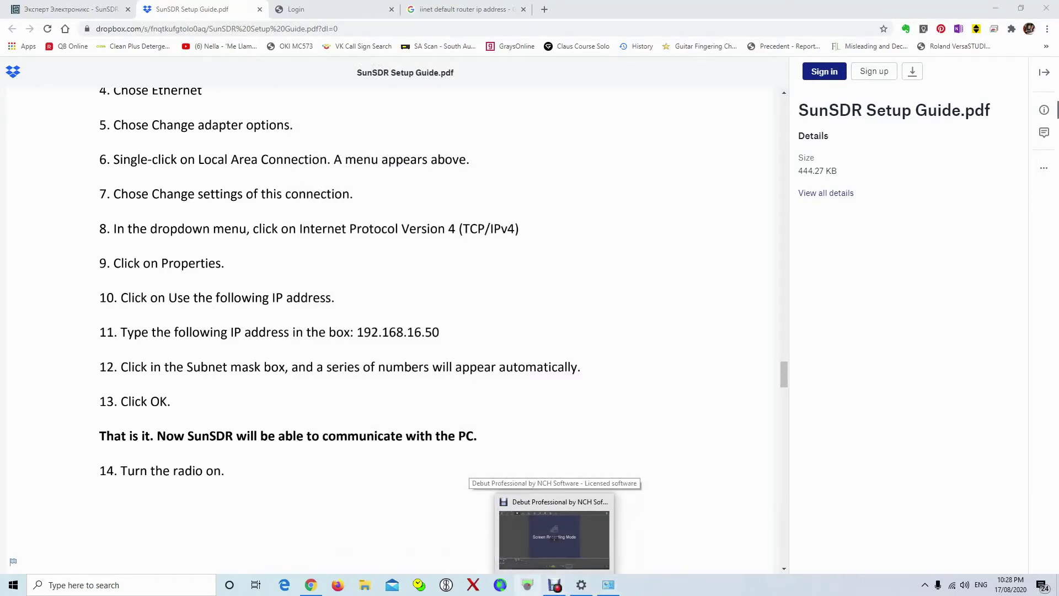
mouse_move(609, 584)
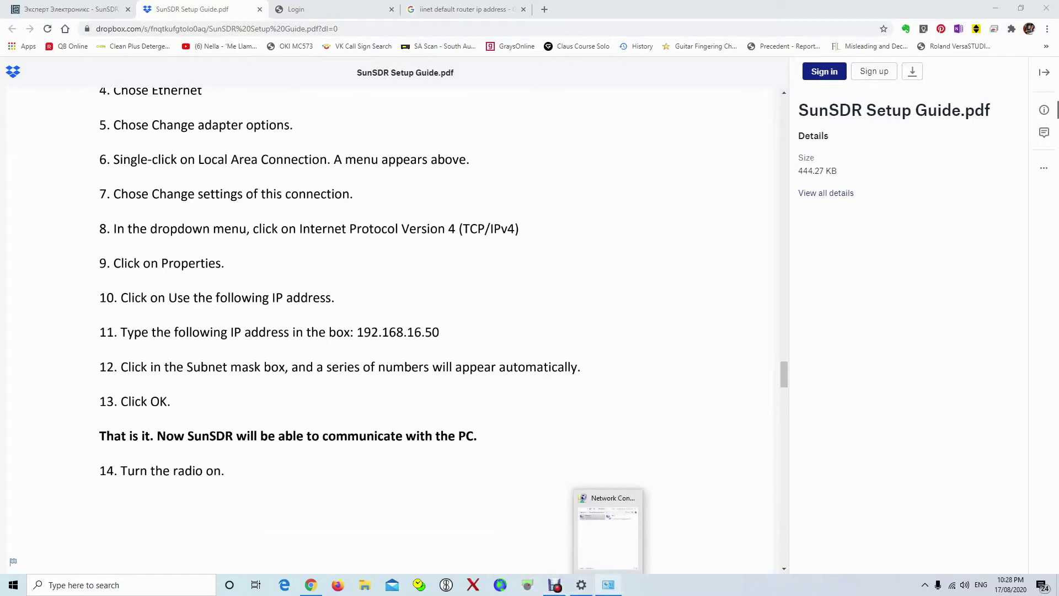
left_click(996, 8)
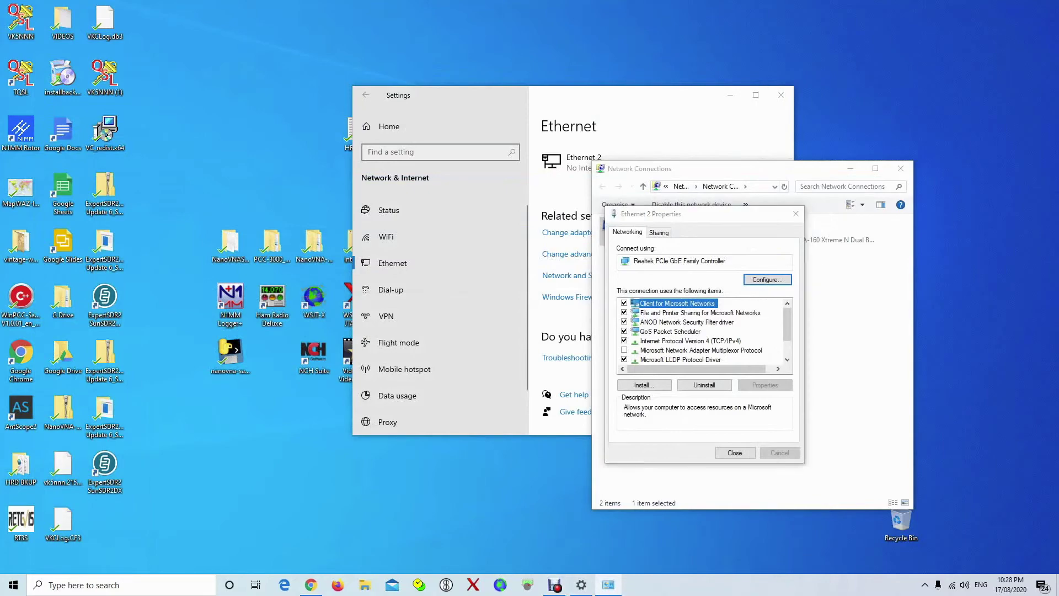
Close the Ethernet 2 Properties window and minimise Network Connections
left_click(796, 214)
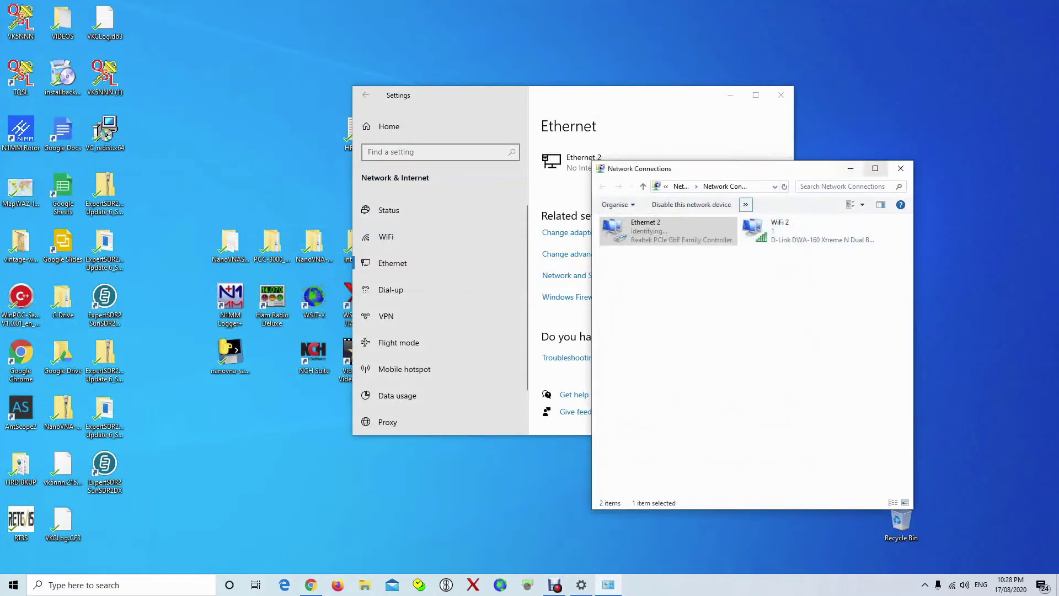
left_click(850, 168)
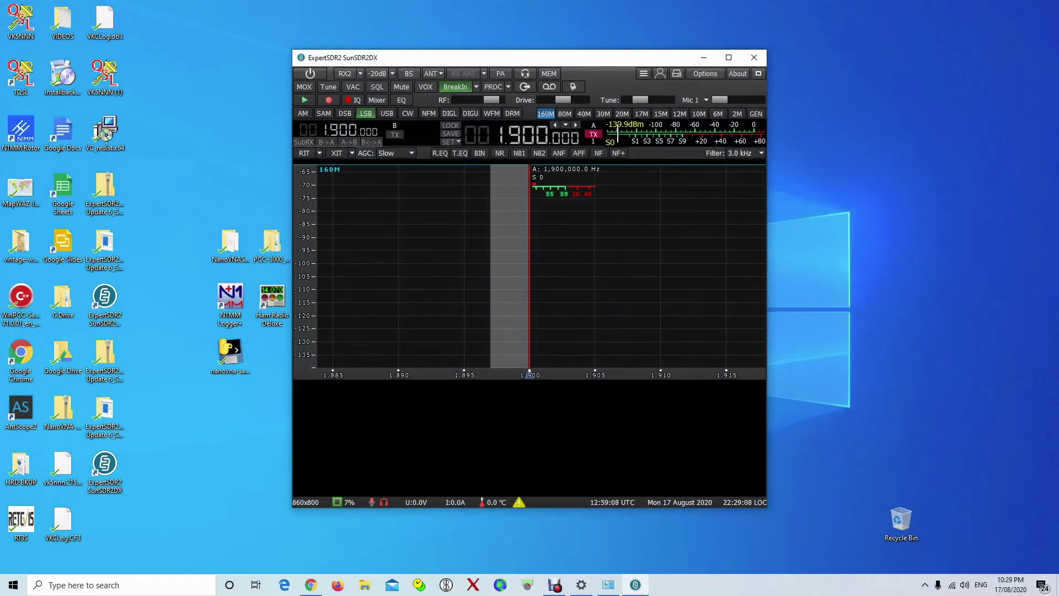
Maximise the ExpertSDR2 window and select A2 as the HF receive antenna
left_click(728, 57)
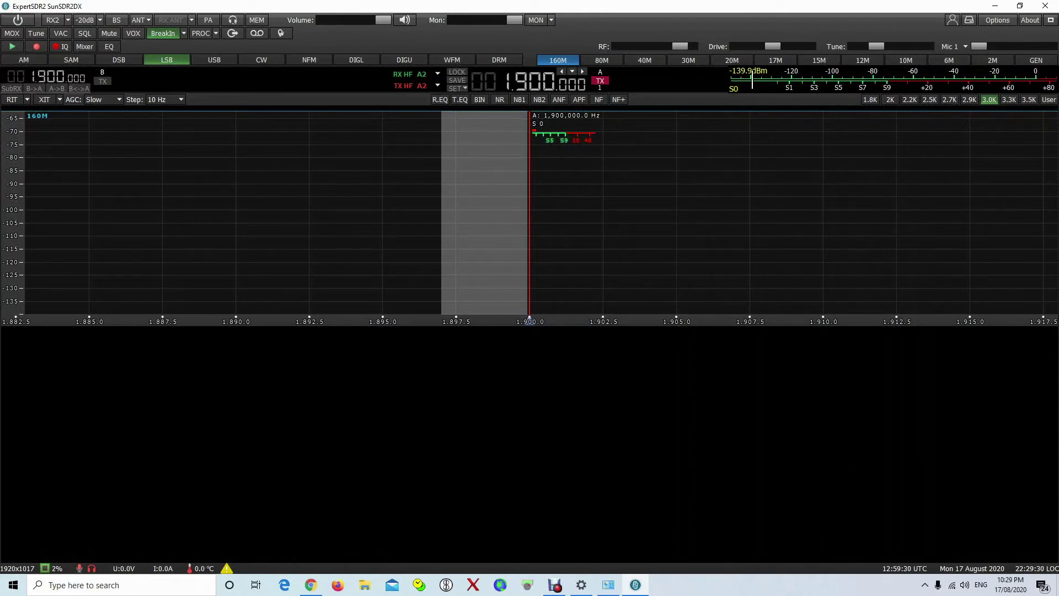
left_click(438, 74)
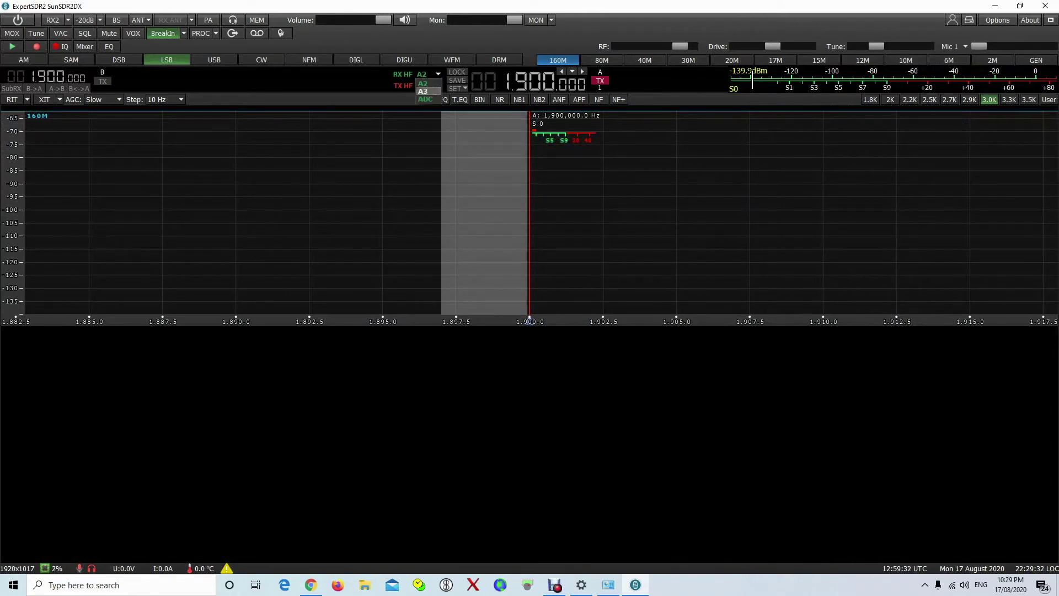
left_click(422, 83)
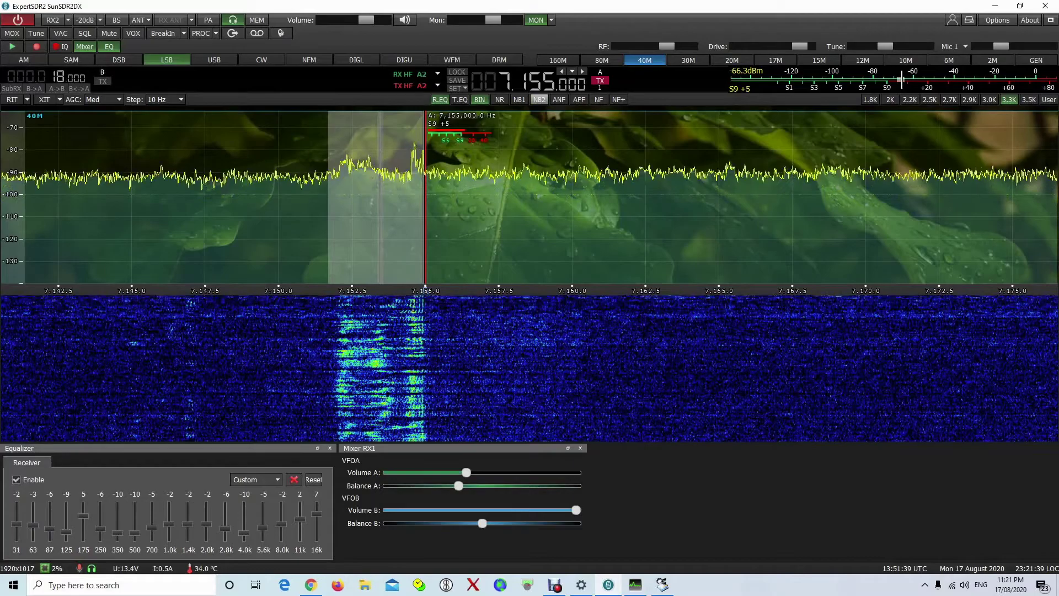
Enable noise blanker NB1 and switch off the noise reducer for the 7.155 MHz LSB signal
left_click(519, 100)
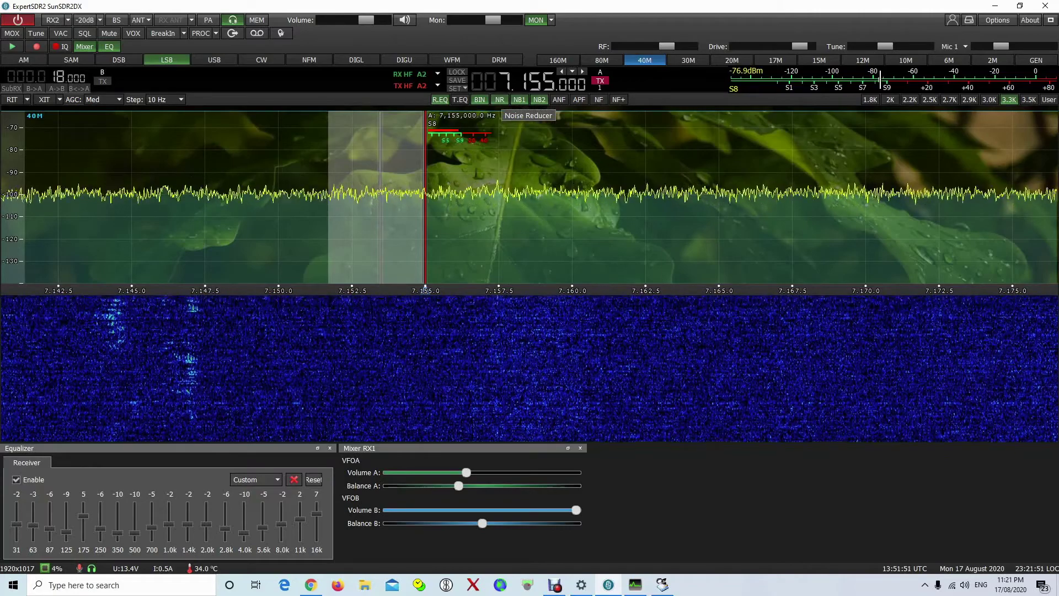
left_click(499, 99)
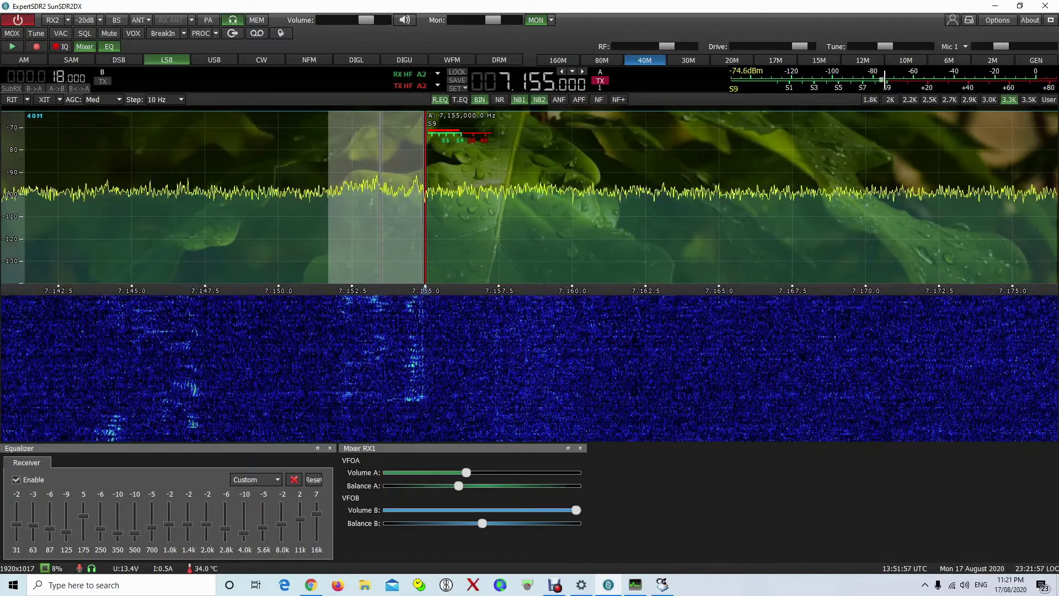
Raise the 250 Hz band of the receiver equalizer to 2
left_click_drag(100, 528, 101, 520)
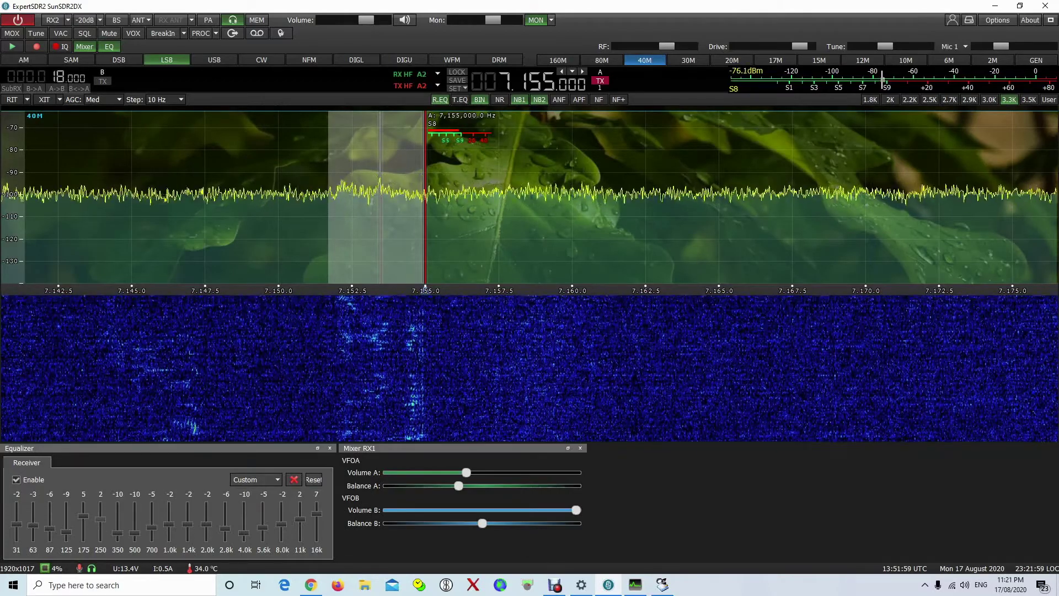
key("Down")
key("Down")
key("Down")
key("Down")
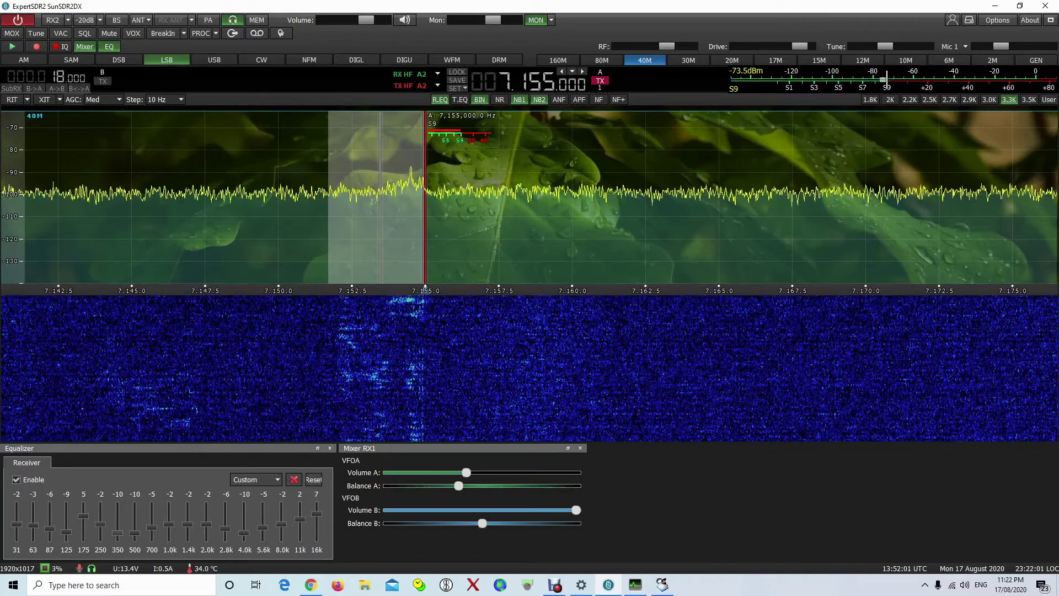
Raise the receiver equalizer's 350 Hz band to 0 and readjust the neighbouring 500 Hz band
left_click_drag(117, 532, 134, 518)
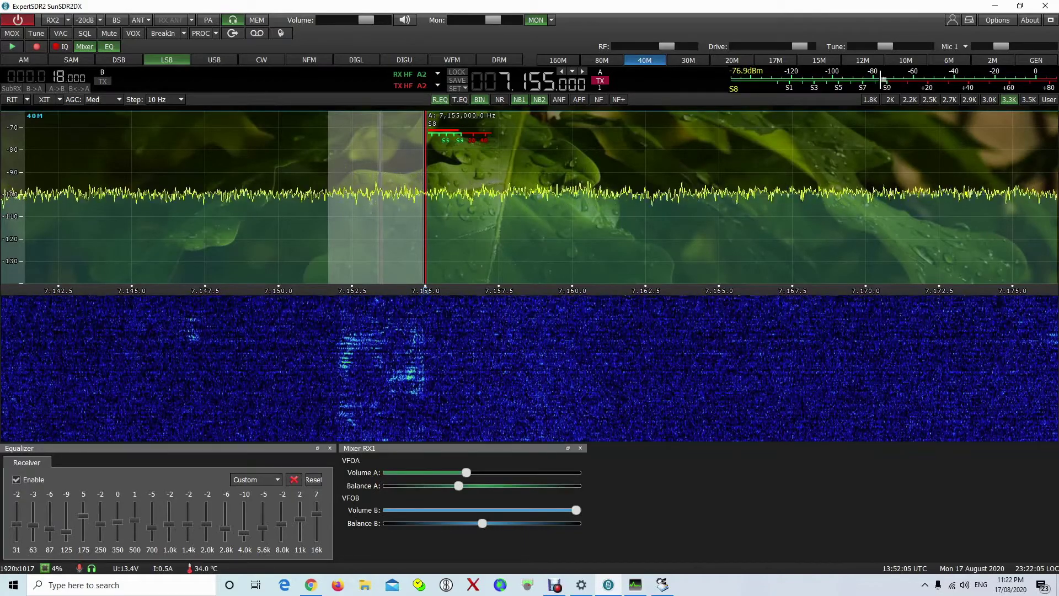
key("Down")
key("Down")
key("Down")
key("Down")
key("Down")
key("Down")
key("Down")
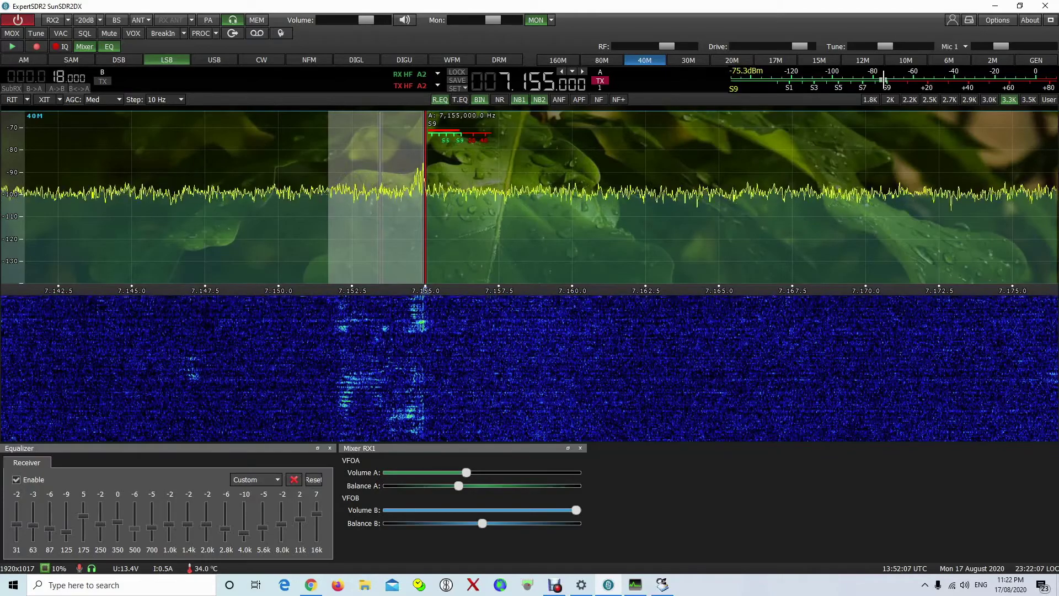